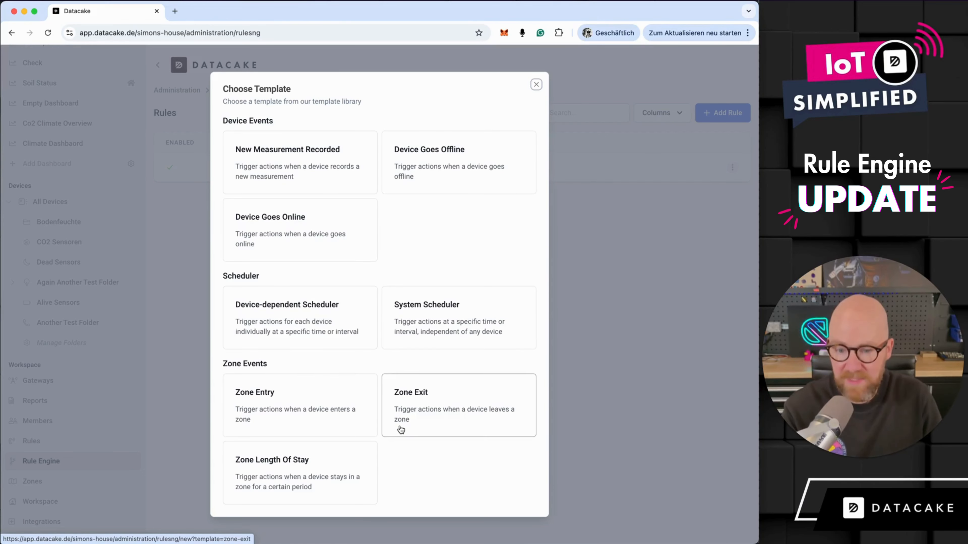
- Create a rule from the New Measurement Recorded template and filter its devices to Outdoor Temperature Sensor
click(311, 174)
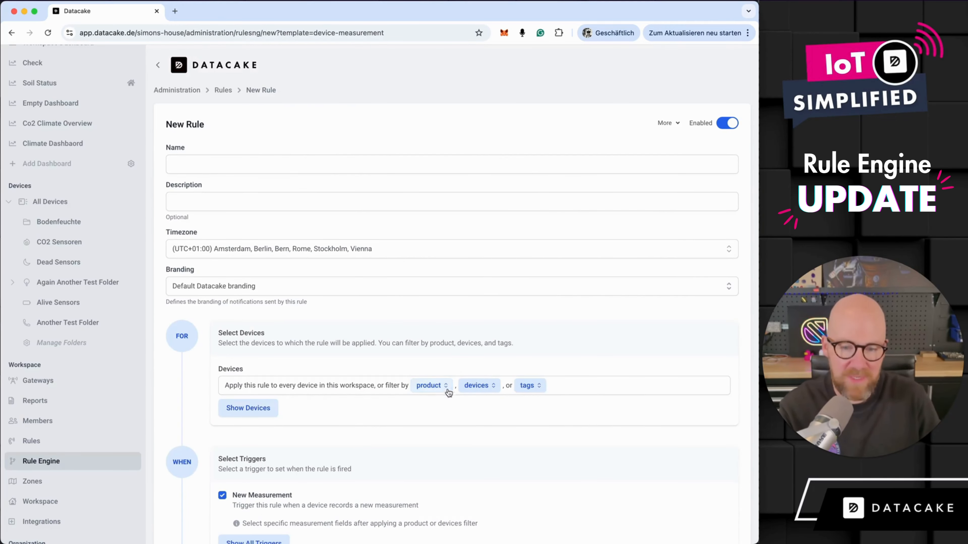
click(478, 385)
click(281, 307)
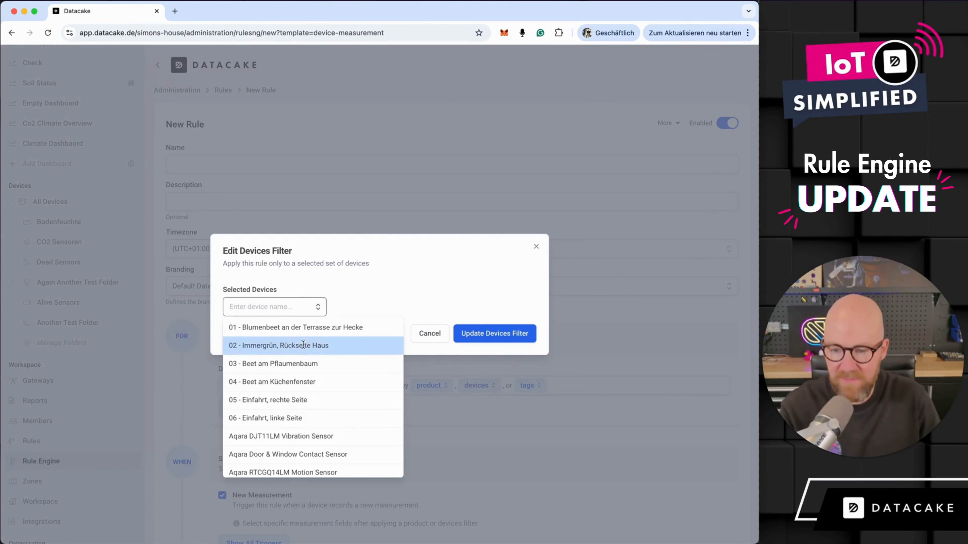
scroll(286, 368, down, 6)
click(287, 362)
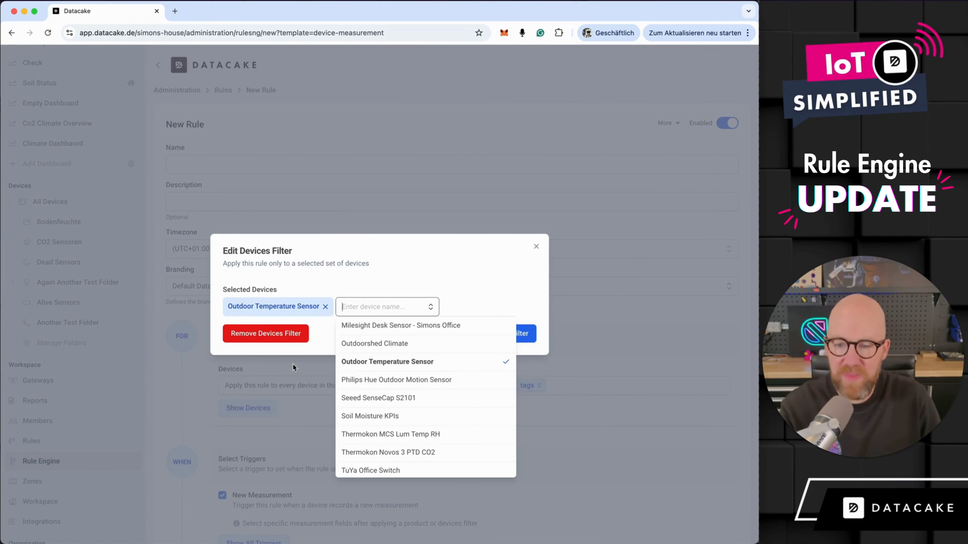
click(486, 281)
click(517, 331)
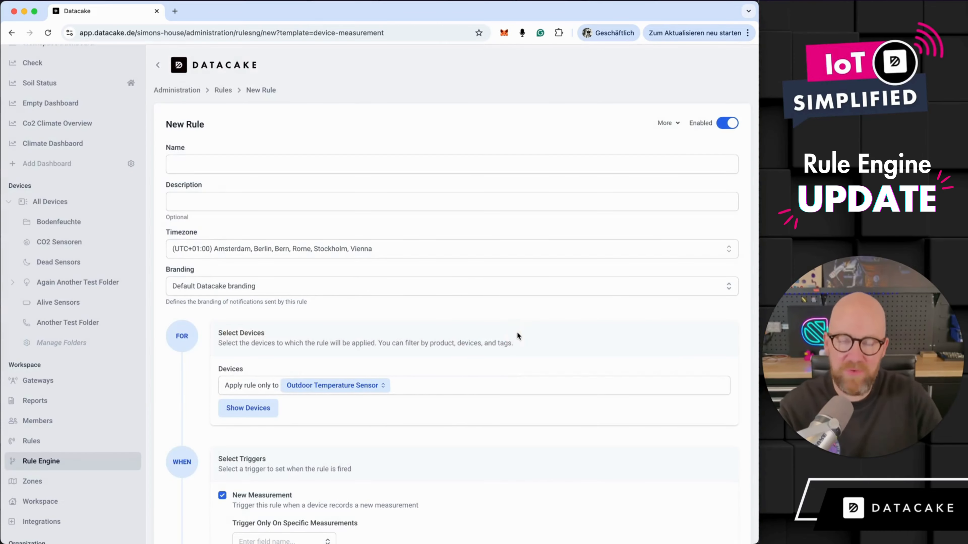
- Restrict the New Measurement trigger to the Temperature (TEMPERATURE) field
scroll(517, 333, down, 2)
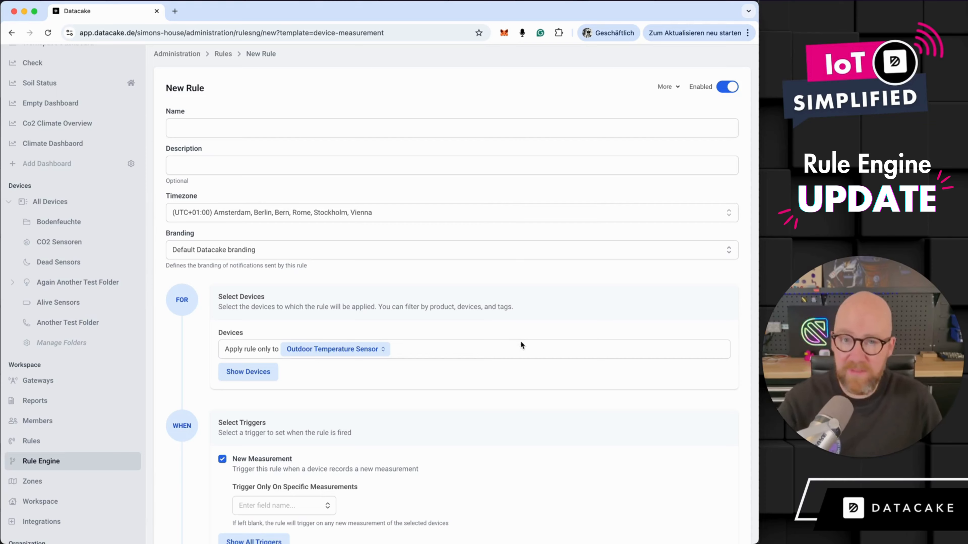
scroll(520, 341, down, 5)
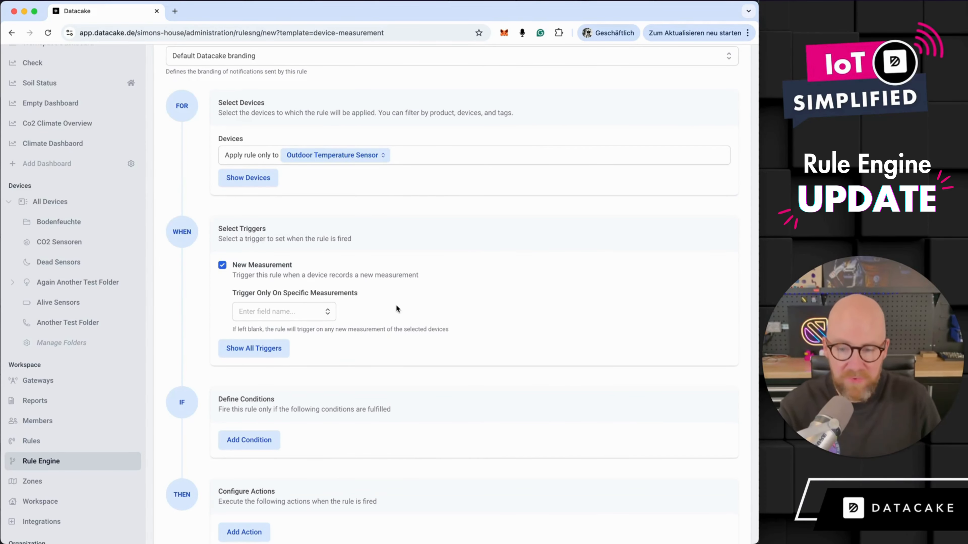
scroll(396, 309, down, 2)
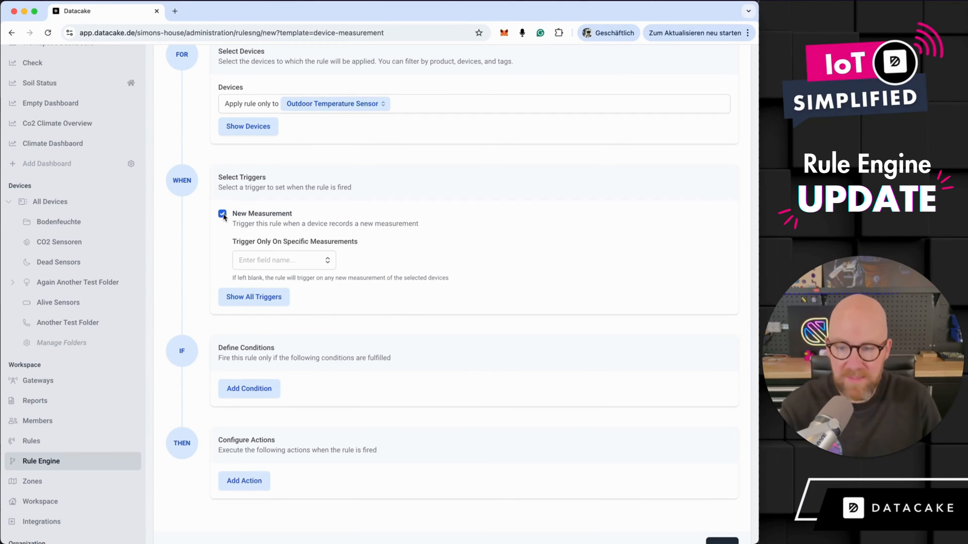
click(304, 261)
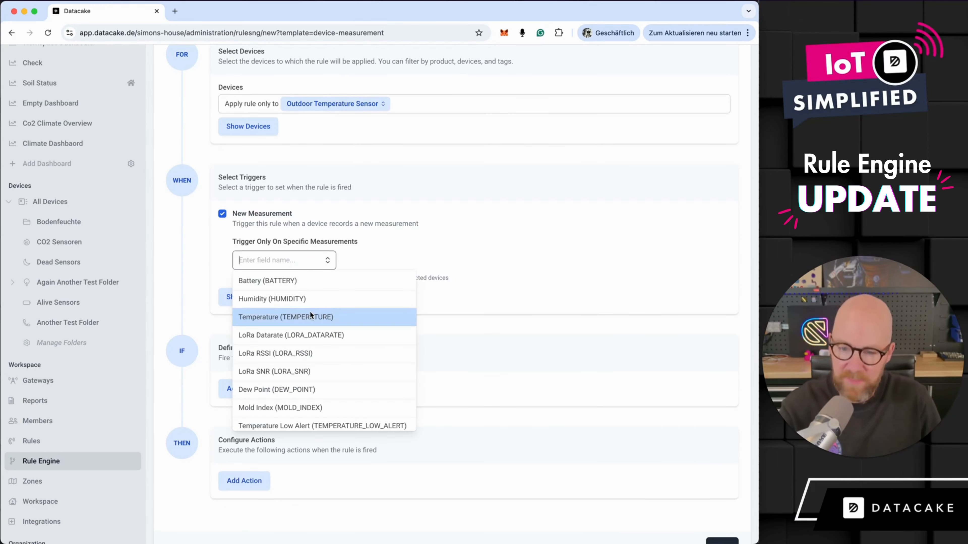
click(309, 315)
click(501, 237)
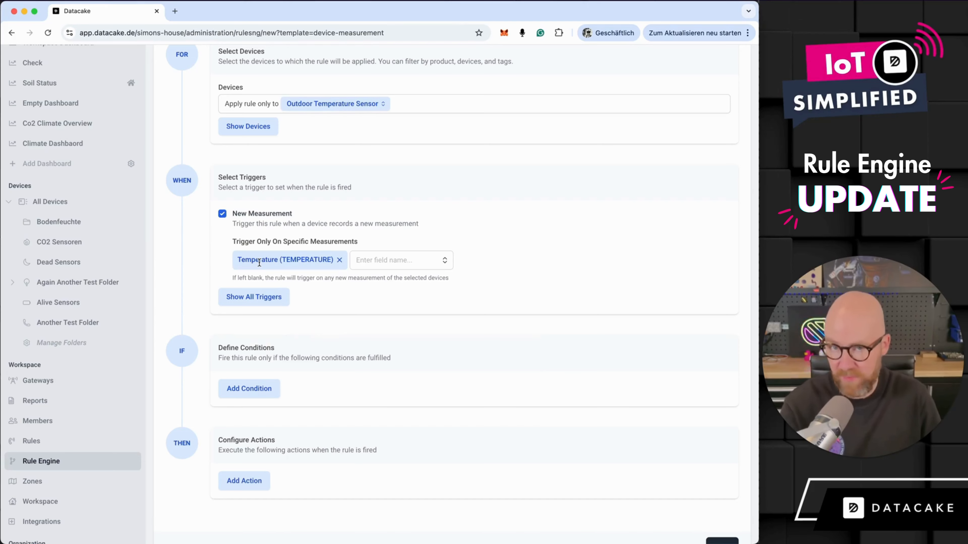
- Add a condition that the triggering device's current Temperature is greater than the constant value 10 °C
scroll(326, 321, down, 2)
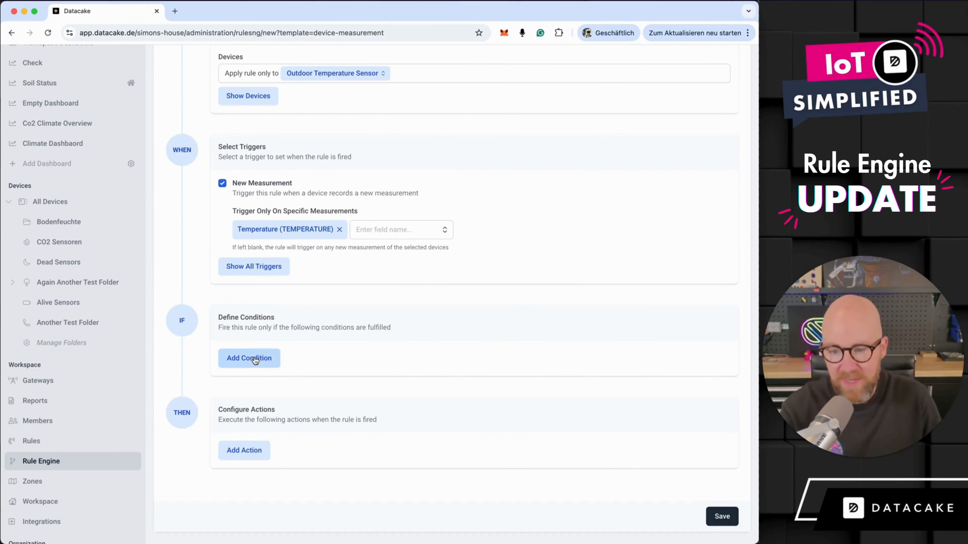
click(255, 360)
click(501, 187)
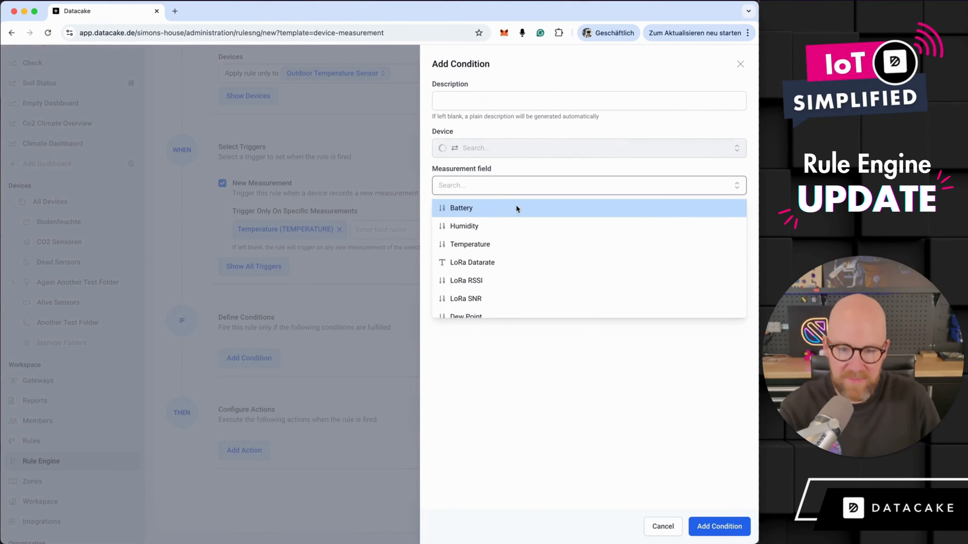
click(502, 248)
click(493, 222)
click(481, 246)
click(481, 260)
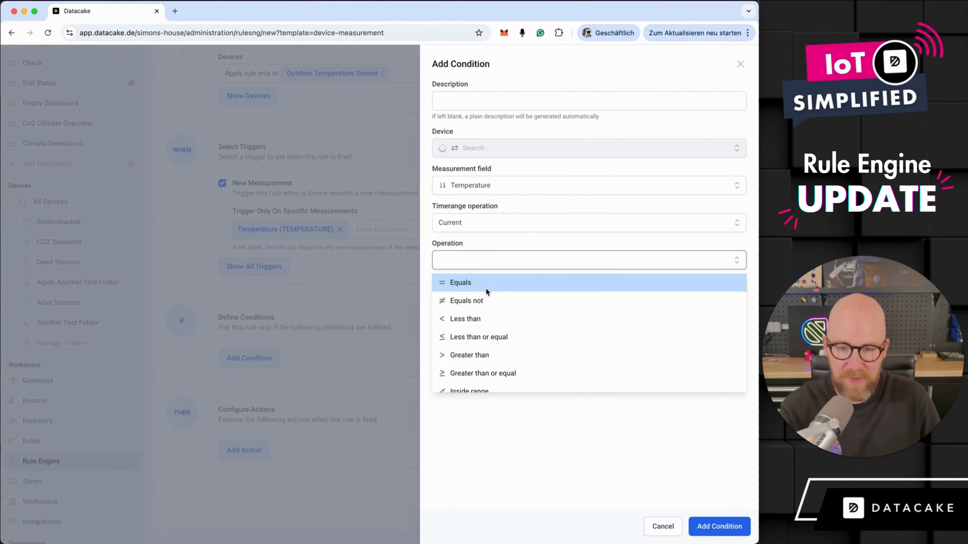
click(472, 350)
click(483, 324)
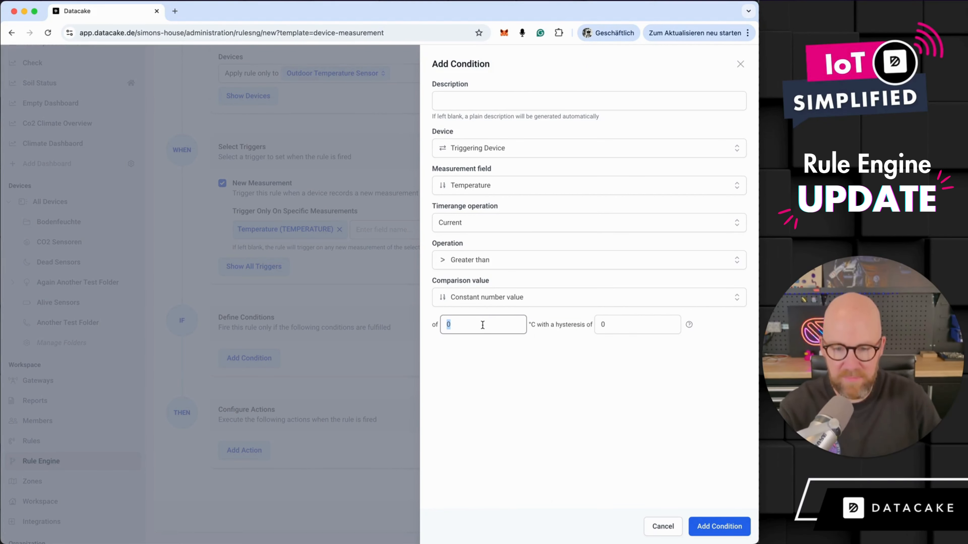
text(10)
key(Return)
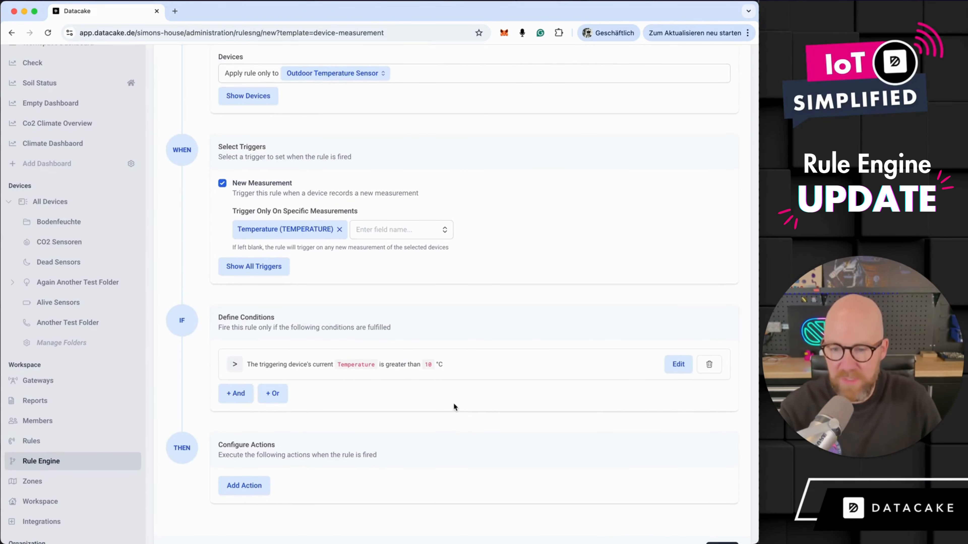
- Start adding an E-Mail notification action to the rule
triple_click(220, 444)
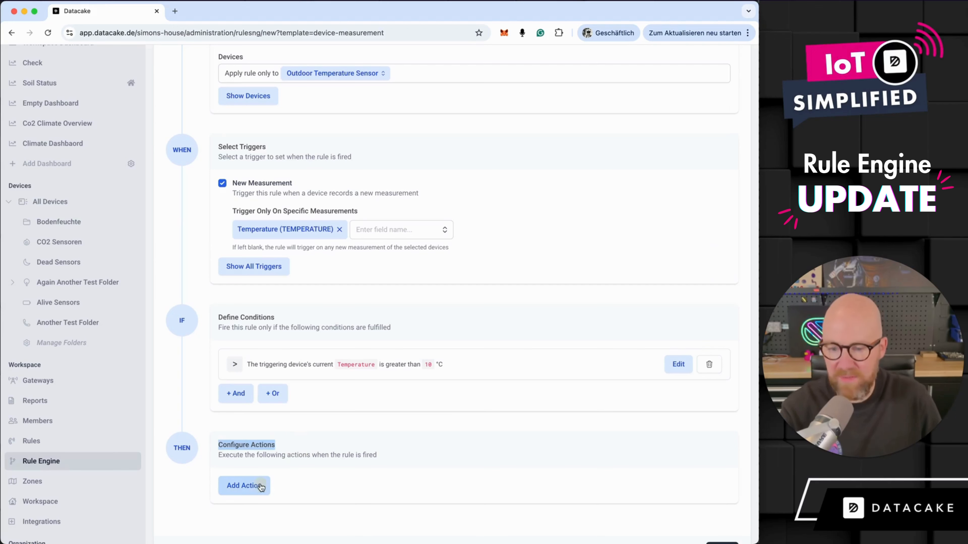
click(253, 490)
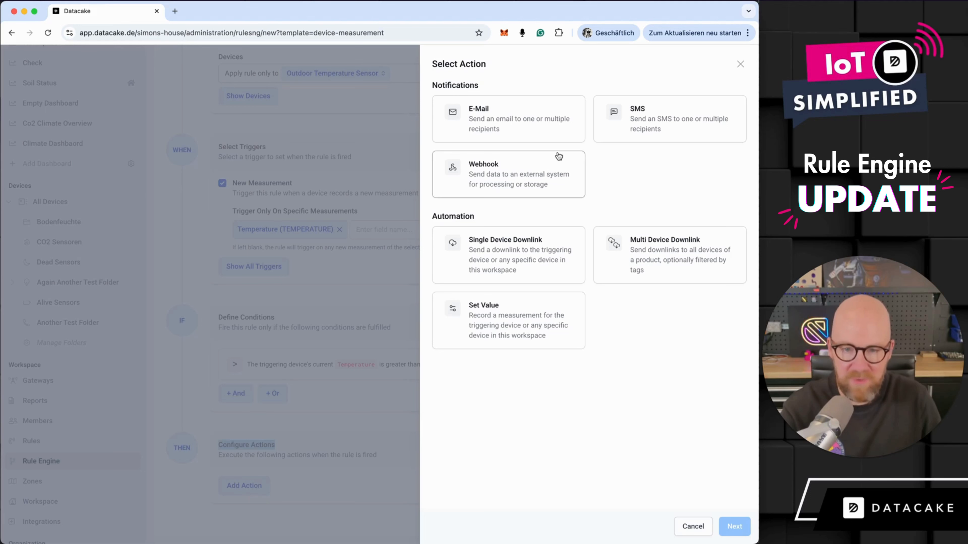
click(524, 119)
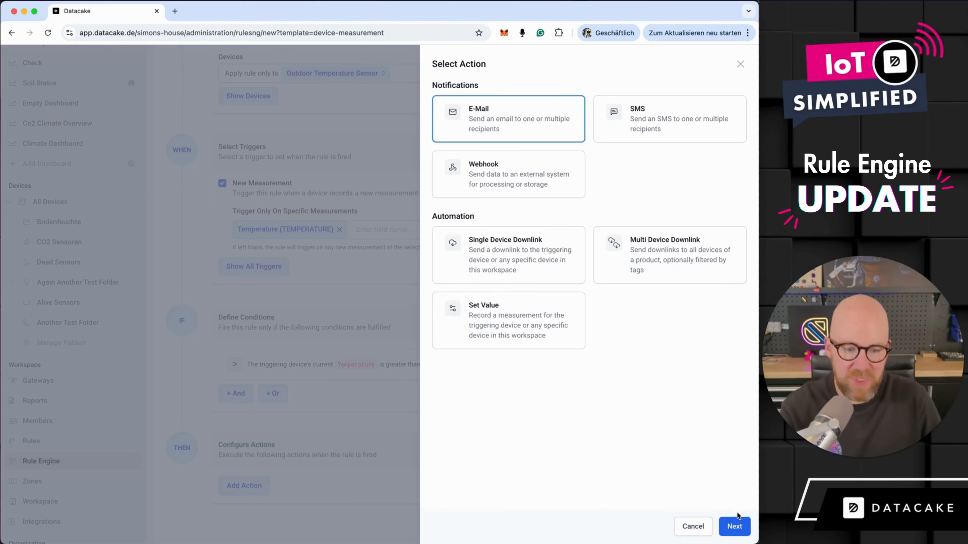
click(736, 525)
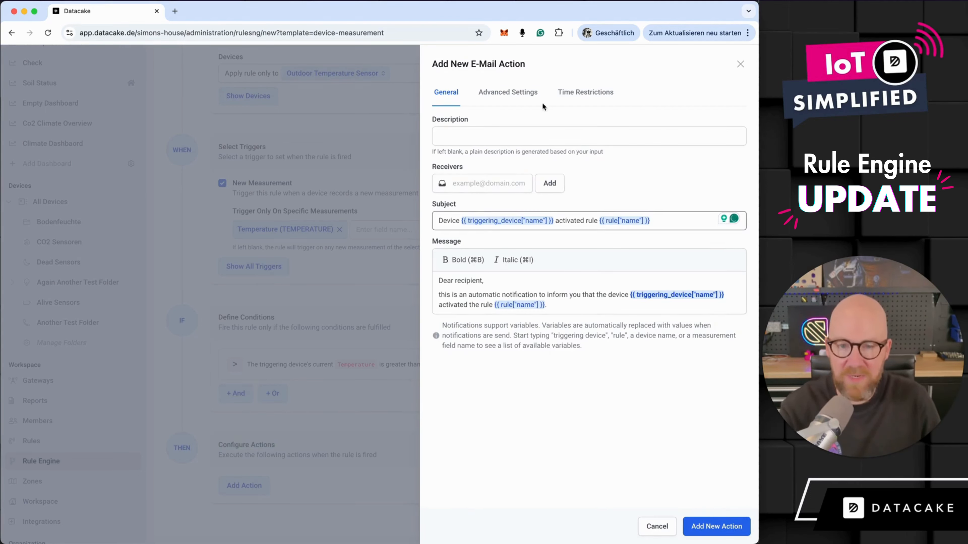
- Examine the e-mail action's advanced settings for execution on condition fulfillment and on condition clearance
click(508, 95)
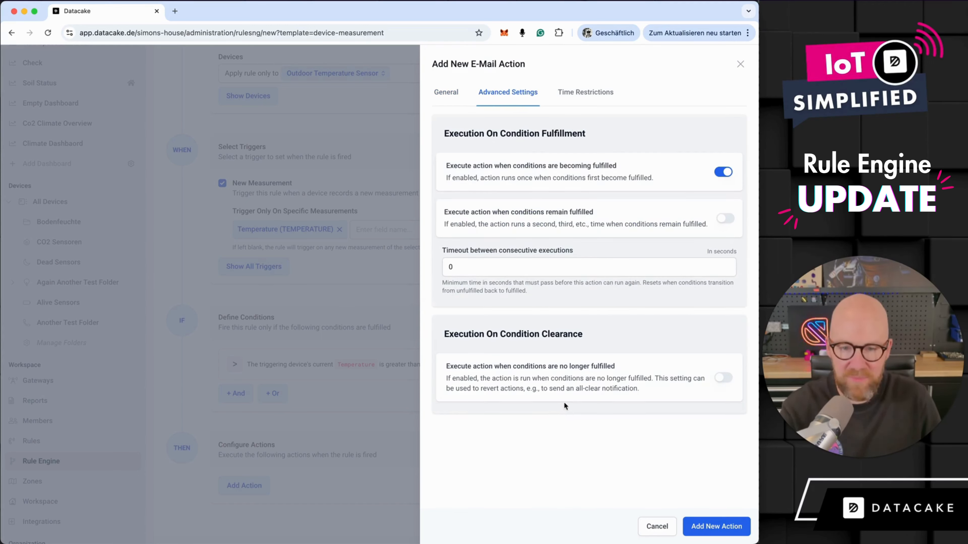
drag(438, 133, 603, 134)
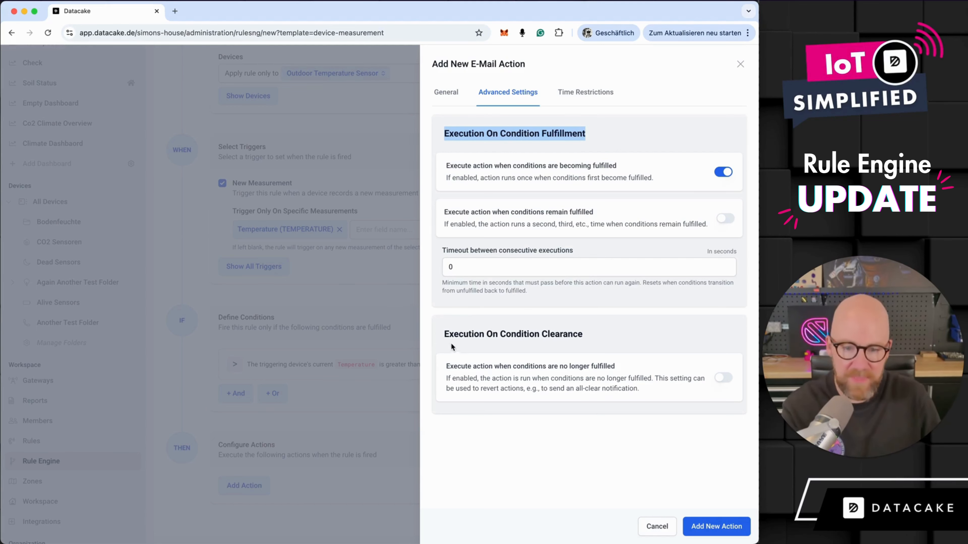
drag(446, 333, 599, 334)
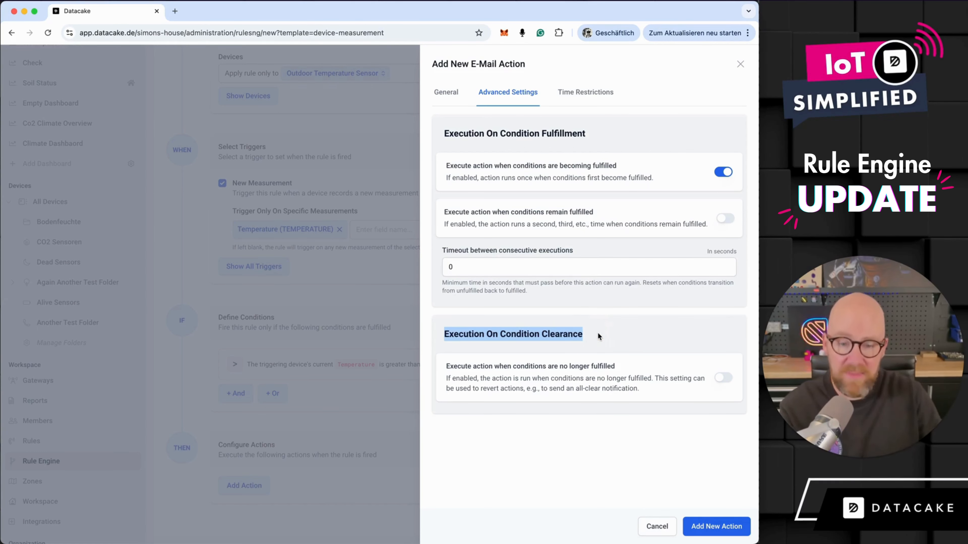
- Try out executing the action when conditions are no longer fulfilled, and switch the option off again
click(605, 348)
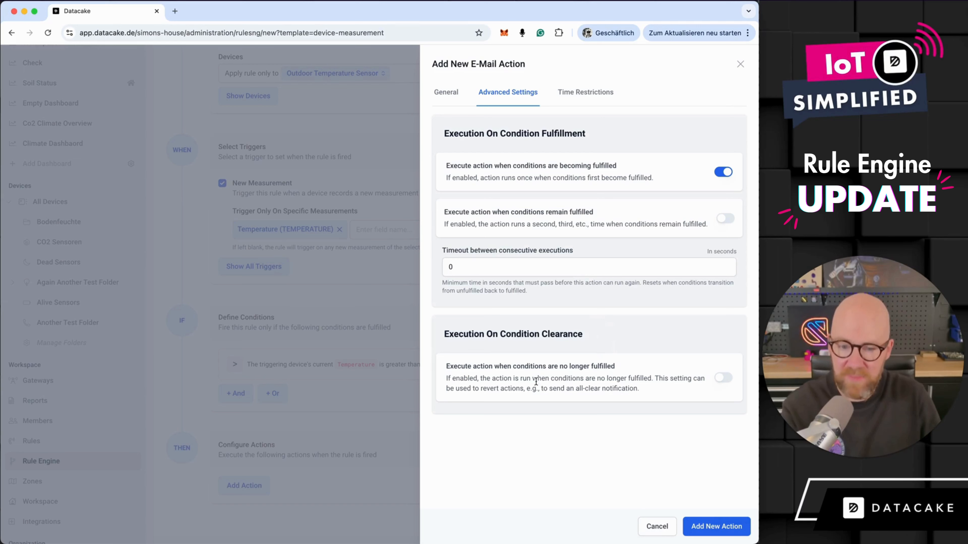
drag(446, 366, 606, 372)
click(658, 369)
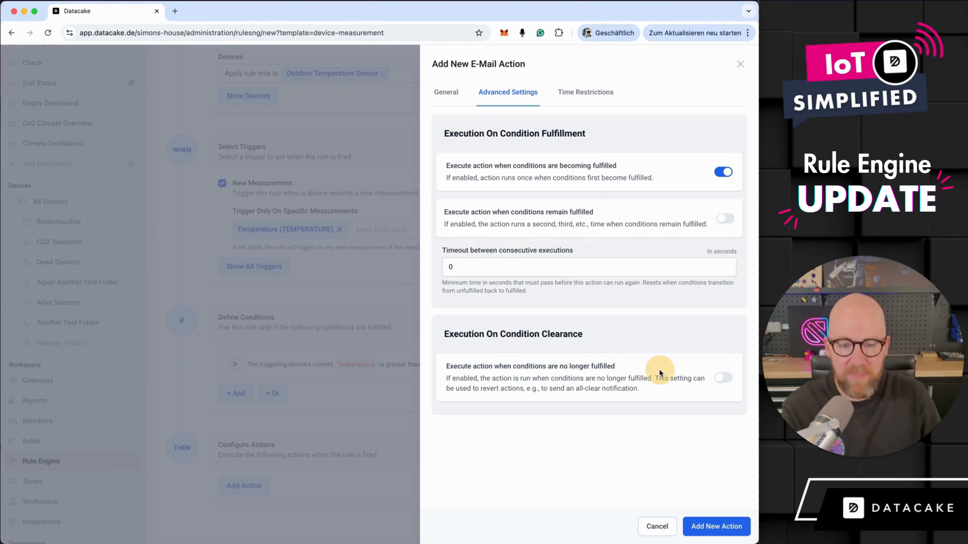
click(724, 378)
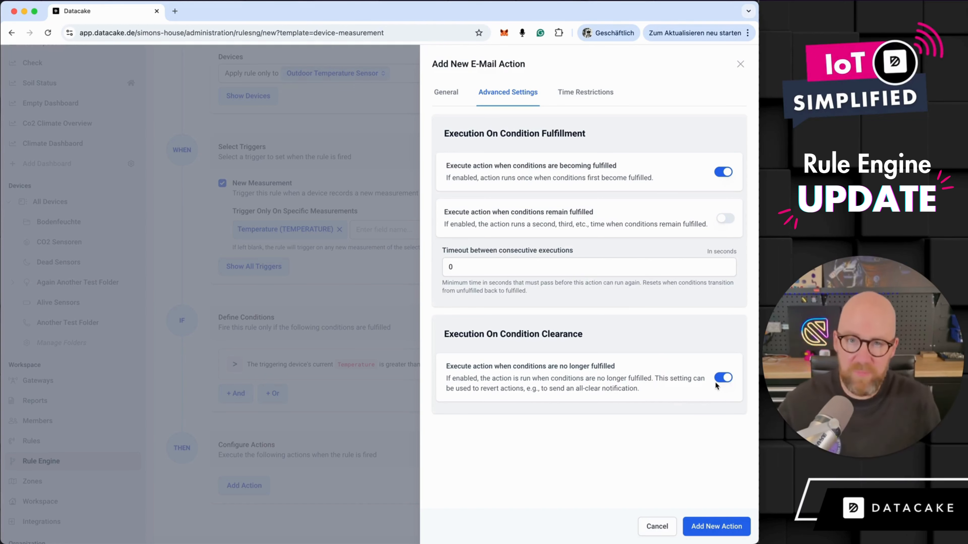
click(723, 379)
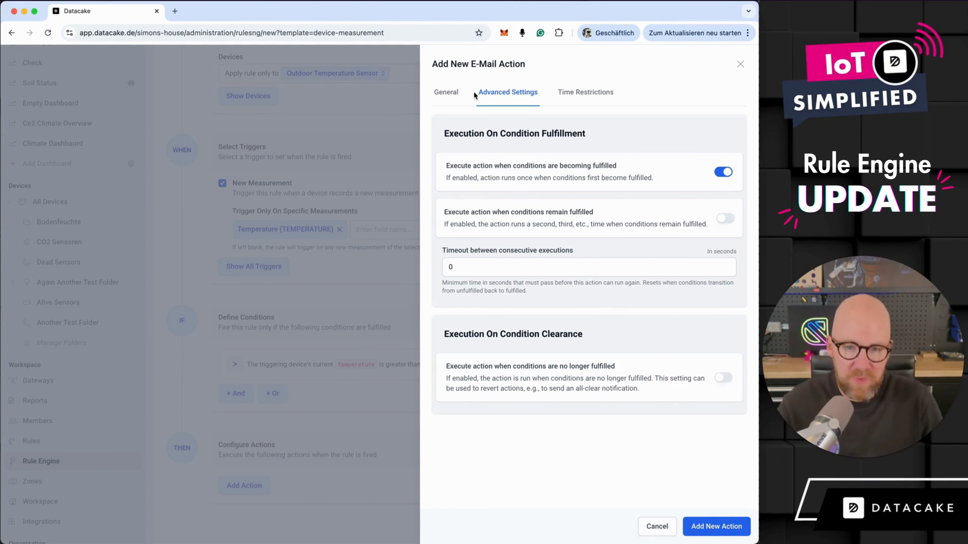
- Review the e-mail subject template and the advanced options for execution timeout and for conditions becoming or remaining fulfilled
click(444, 92)
drag(687, 218, 592, 222)
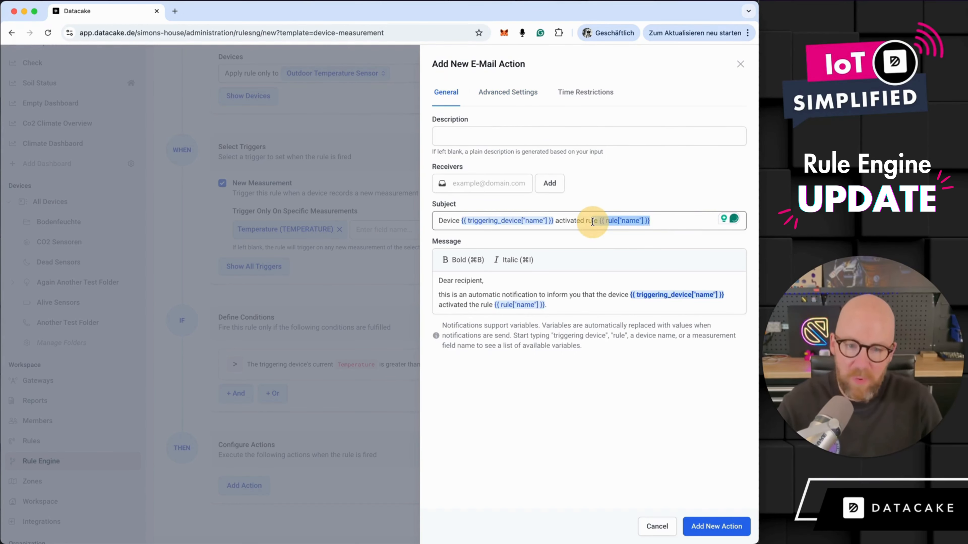
click(526, 94)
drag(442, 253, 610, 254)
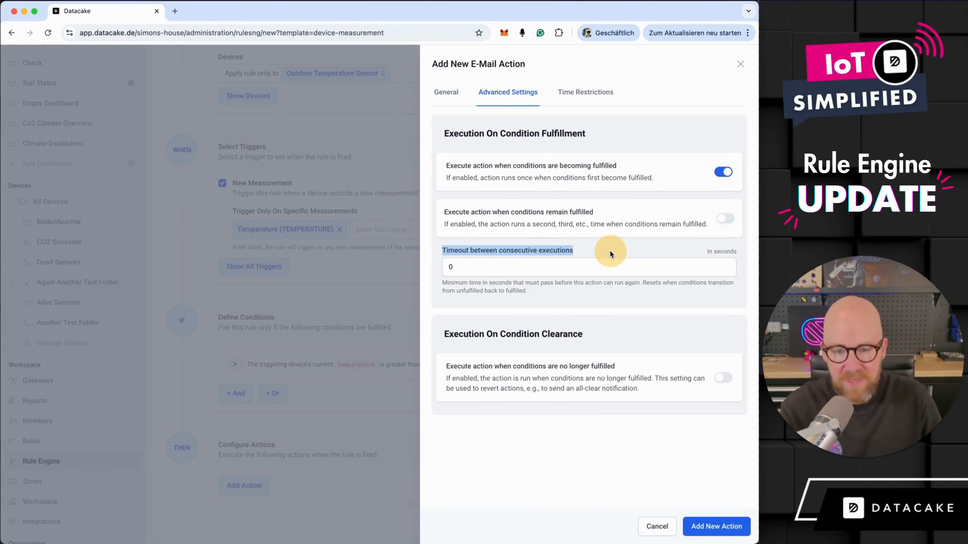
drag(447, 167, 602, 167)
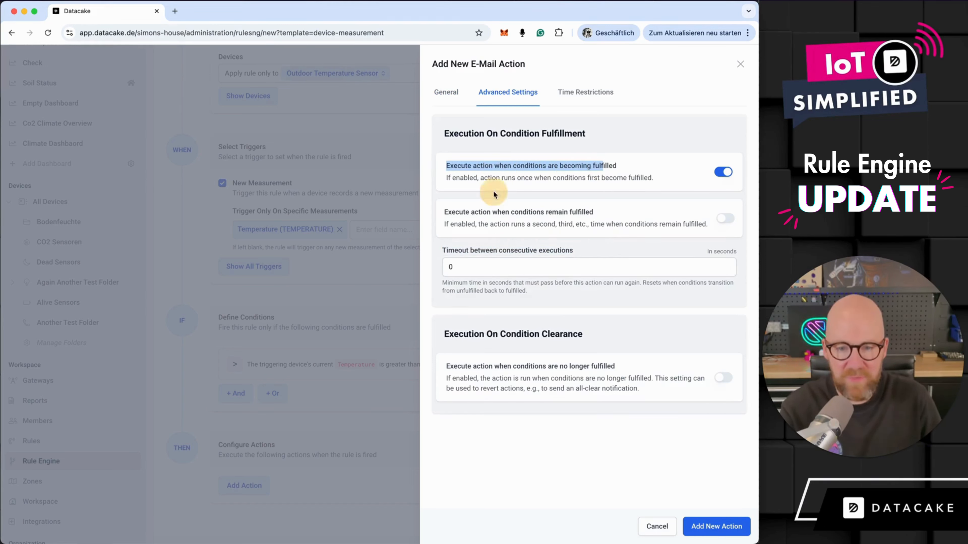
drag(443, 214, 614, 216)
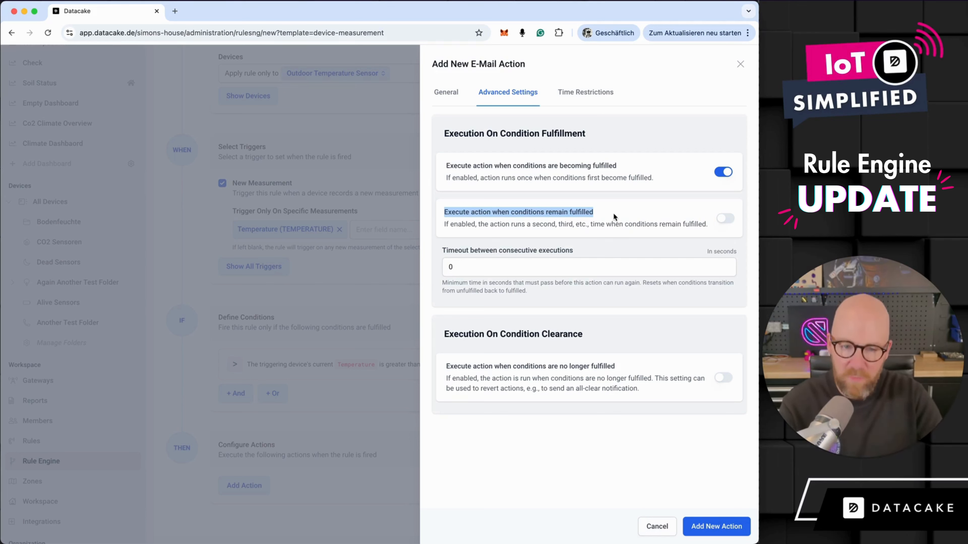
- Enable executing the action when conditions remain fulfilled and limit the number of consecutive executions to 2
click(724, 219)
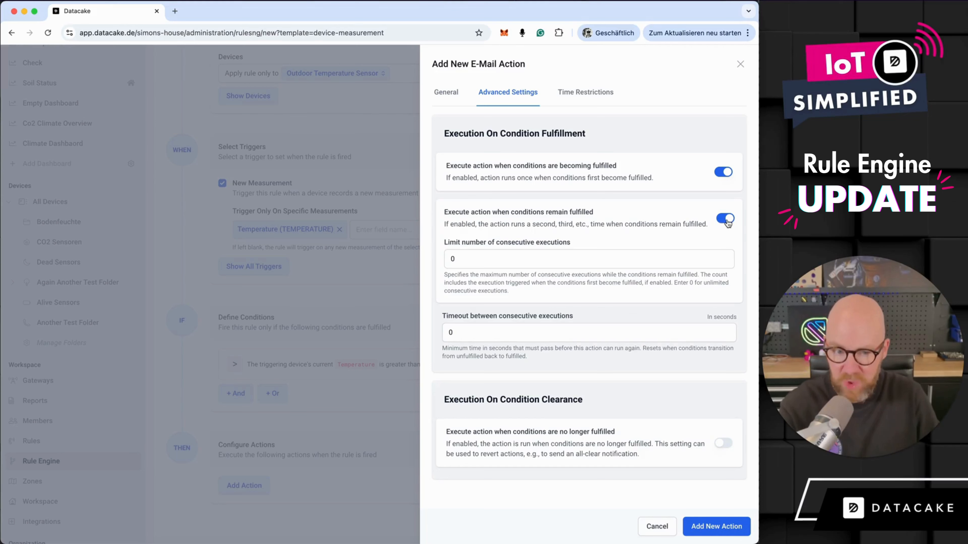
click(729, 221)
click(728, 221)
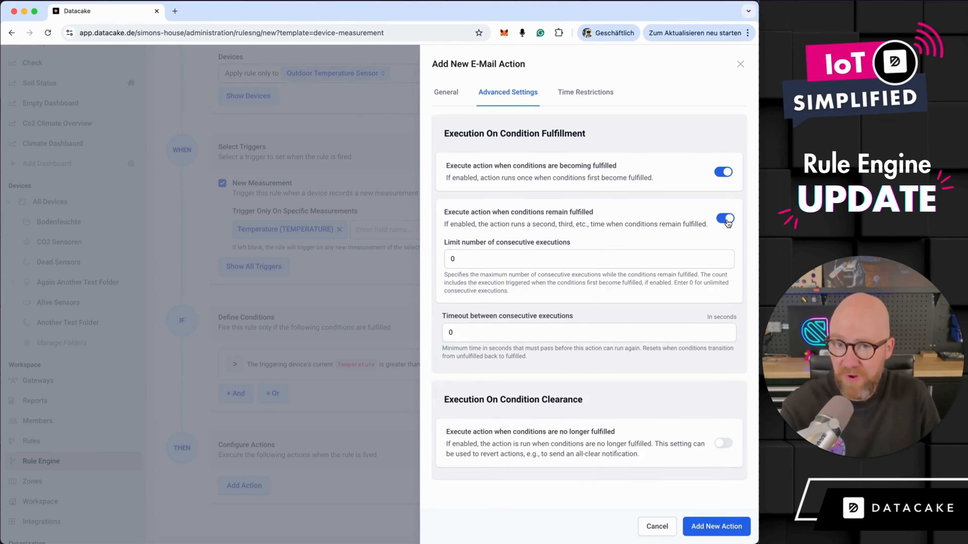
double_click(530, 261)
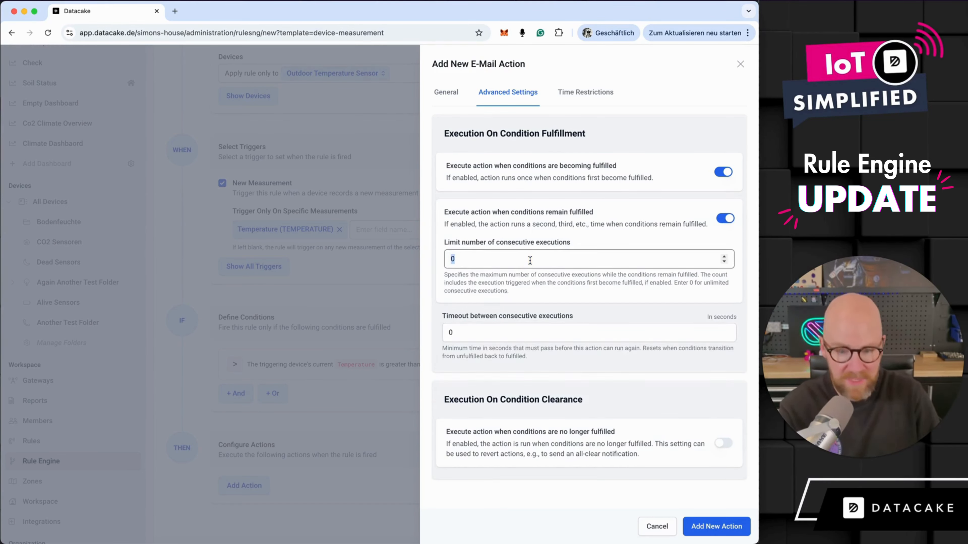
text(2)
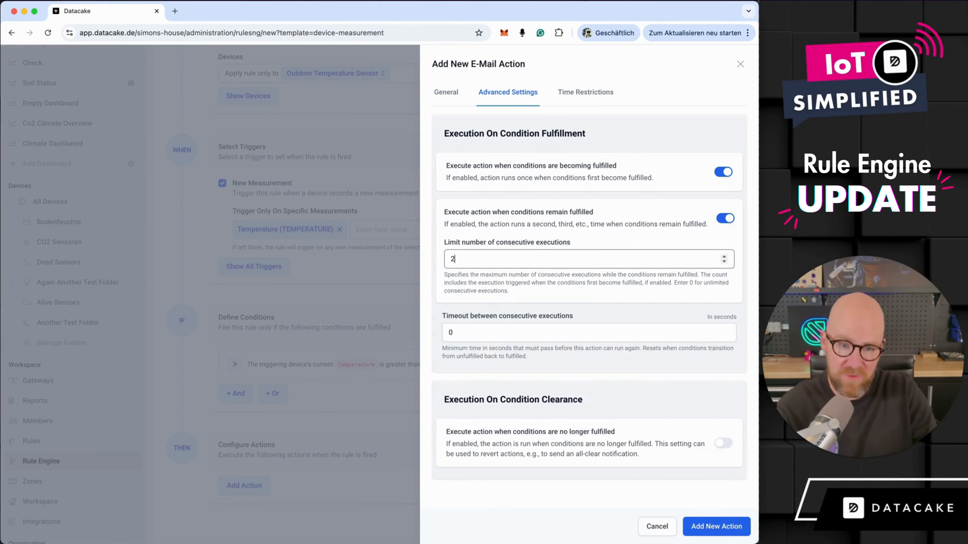
click(486, 232)
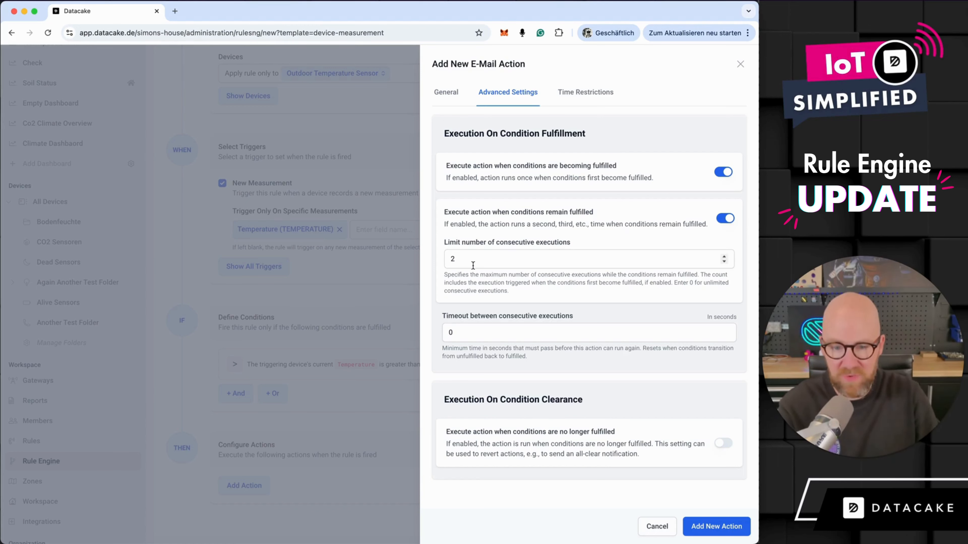
- Set the e-mail action's timeout between consecutive executions to 300 seconds
double_click(548, 333)
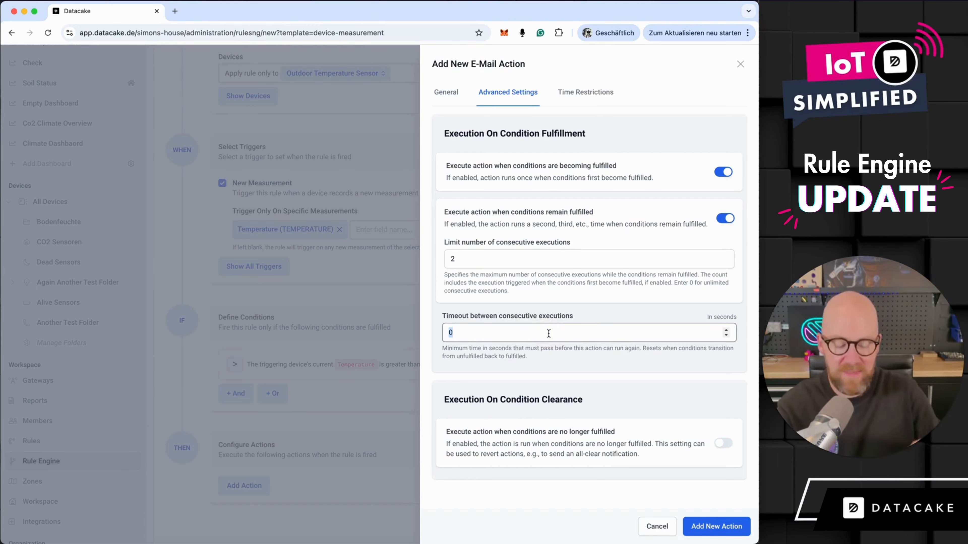
text(300)
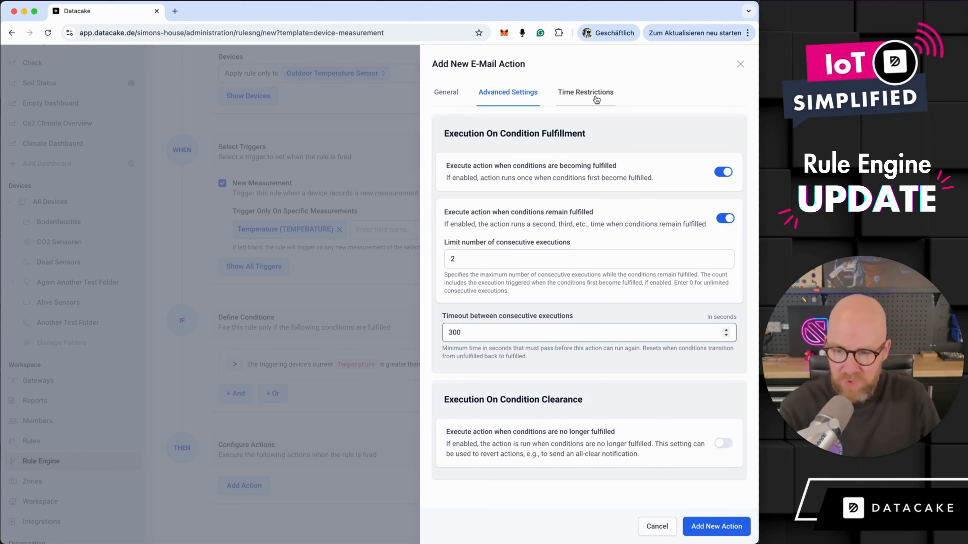
- Try restricting the action to Monday 12:30–9:00 AM and Wednesday 3:00–10:00 AM, and switch the time restrictions off again
click(576, 100)
click(442, 120)
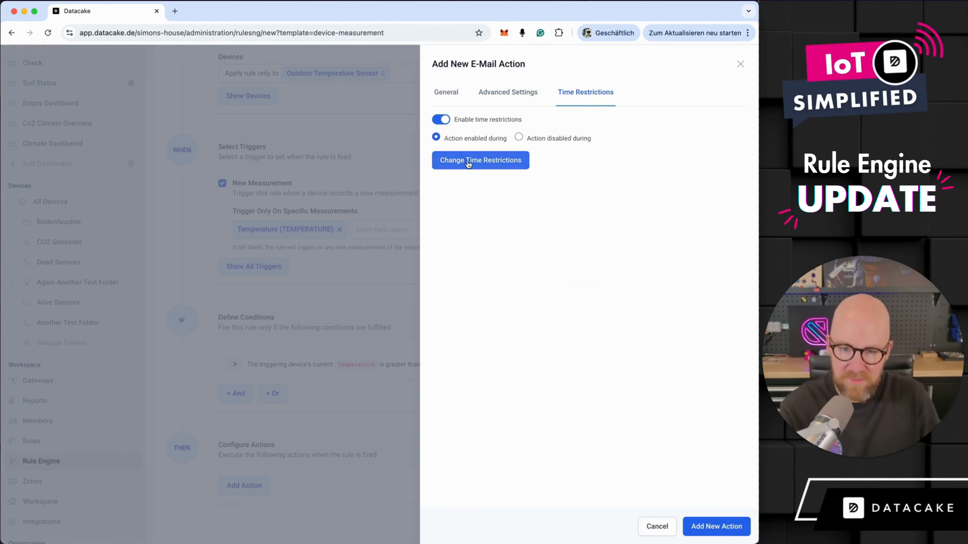
click(469, 161)
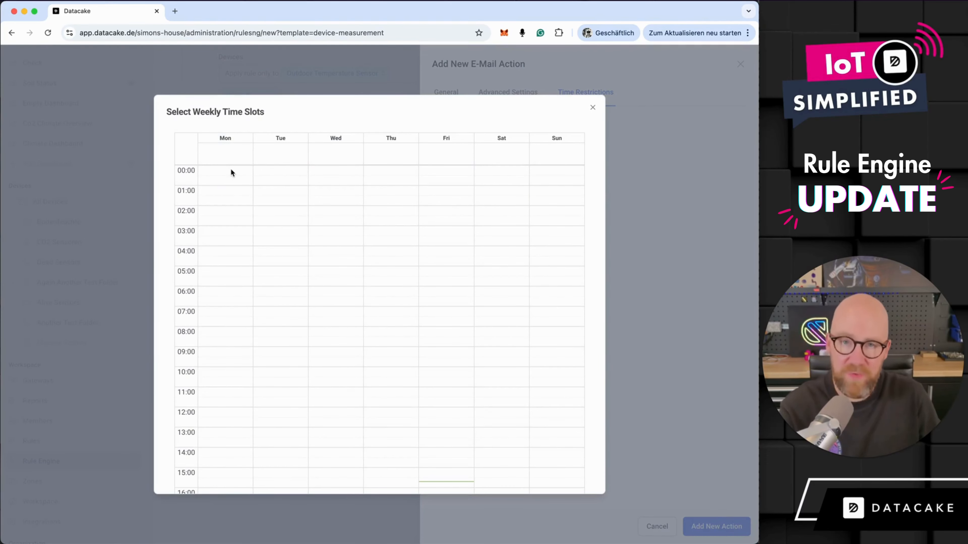
drag(233, 176, 234, 265)
drag(236, 337, 236, 344)
drag(332, 228, 335, 364)
click(593, 108)
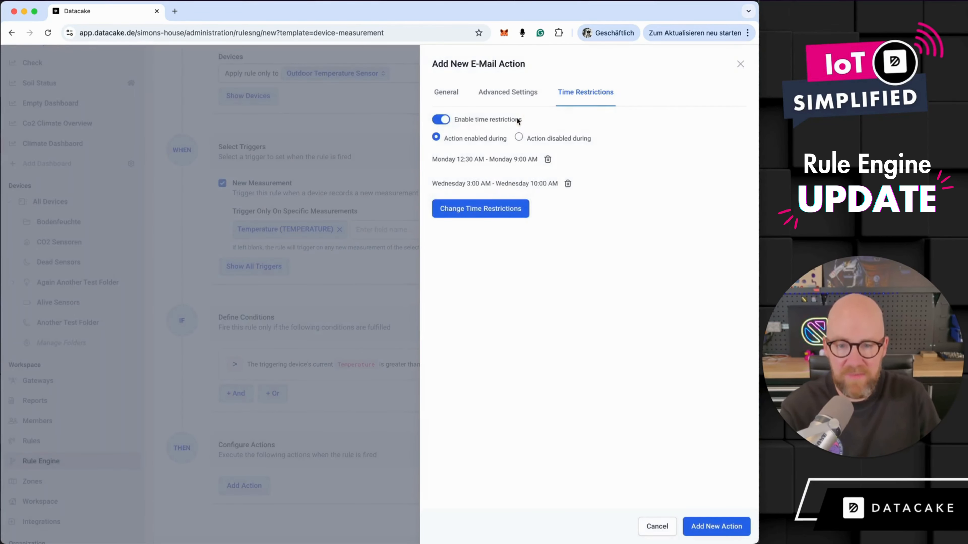
click(440, 119)
click(533, 94)
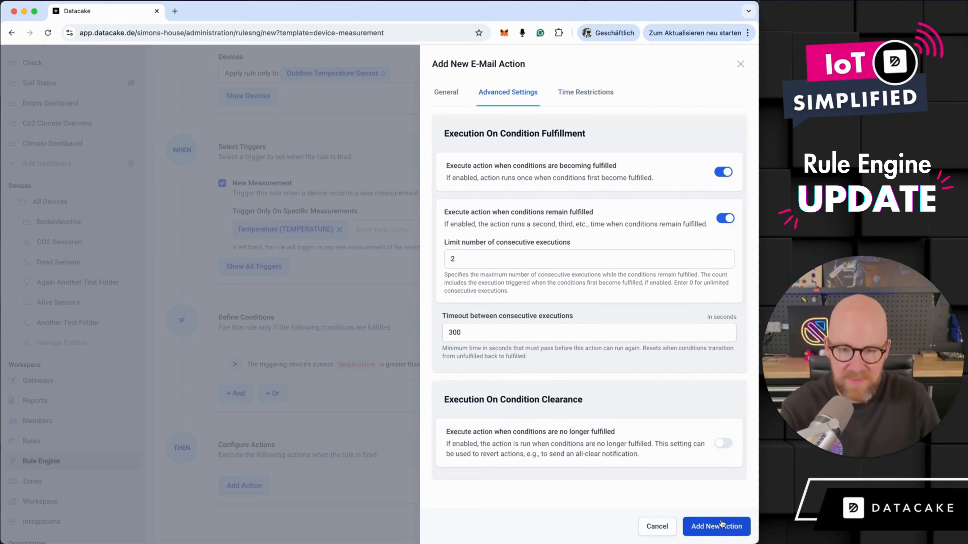
- Select a workspace member as the e-mail receiver and add the e-mail action to the rule
click(724, 531)
click(455, 92)
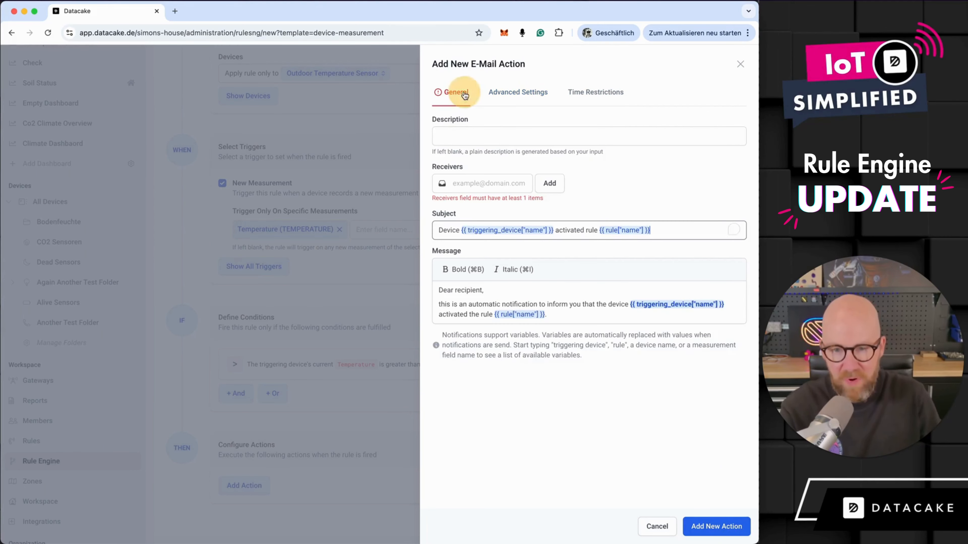
click(486, 185)
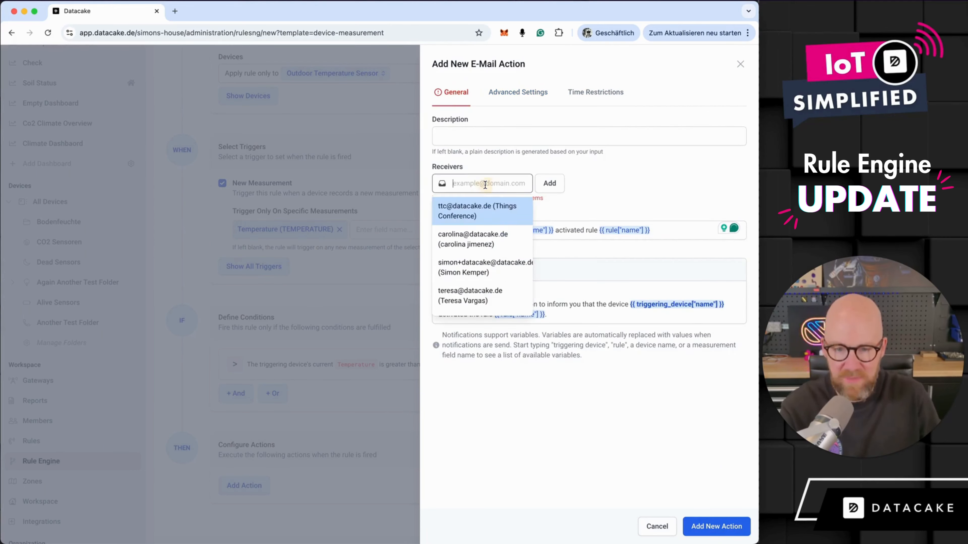
click(477, 212)
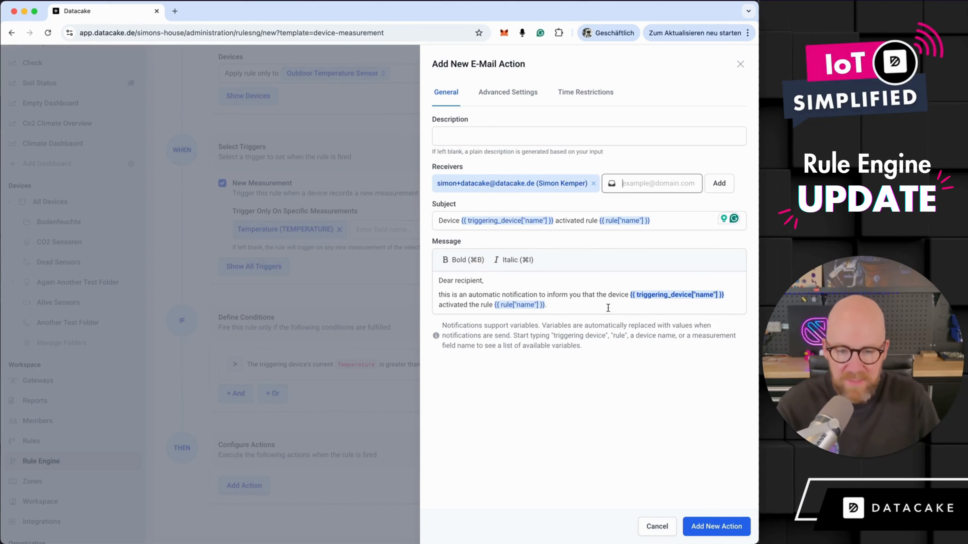
click(724, 527)
- Add a webhook action to the rule, using the unique URL copied from Webhook.site as its webhook URL
scroll(575, 426, down, 2)
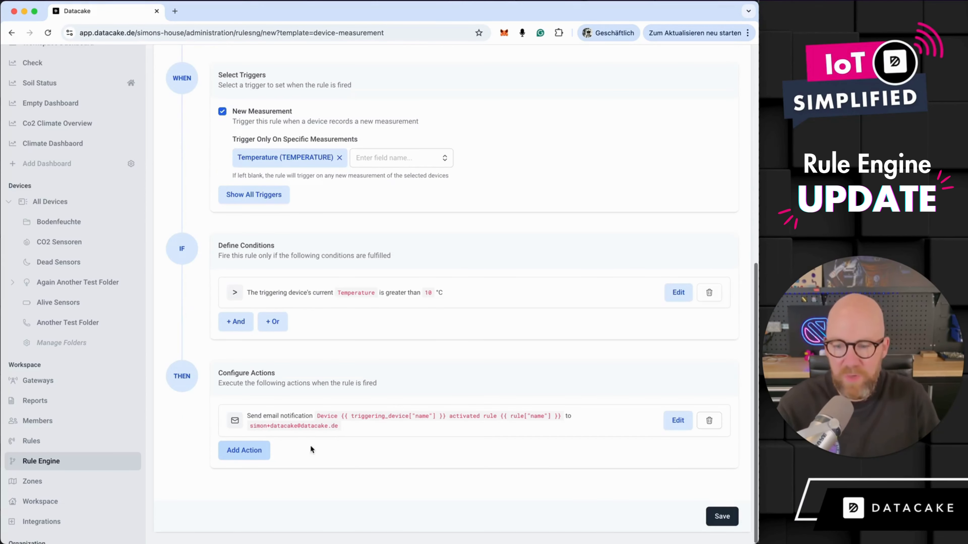
click(263, 454)
click(538, 181)
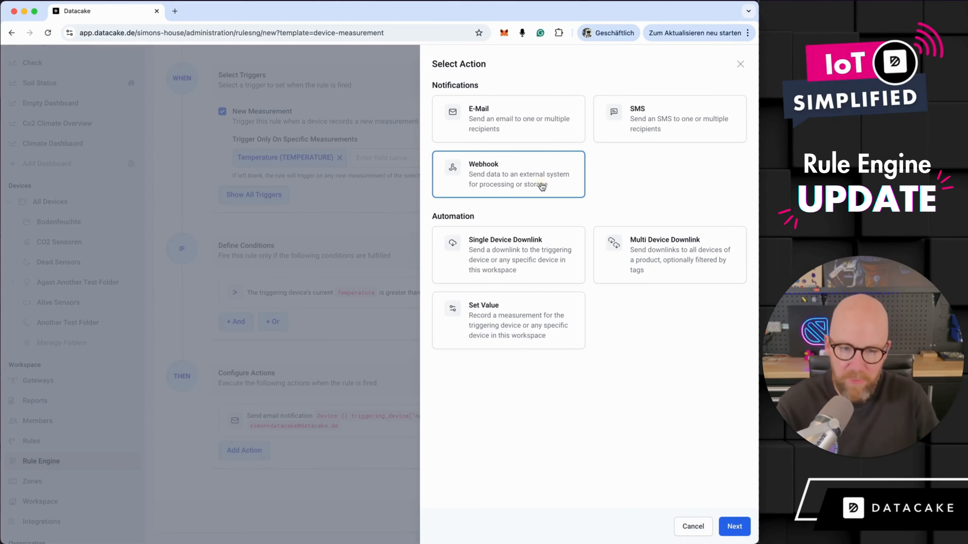
click(743, 530)
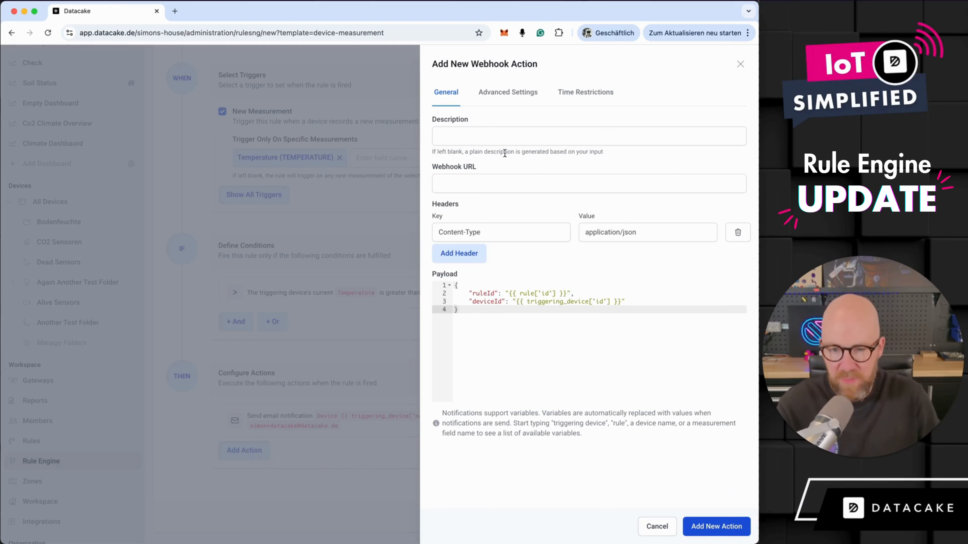
click(550, 186)
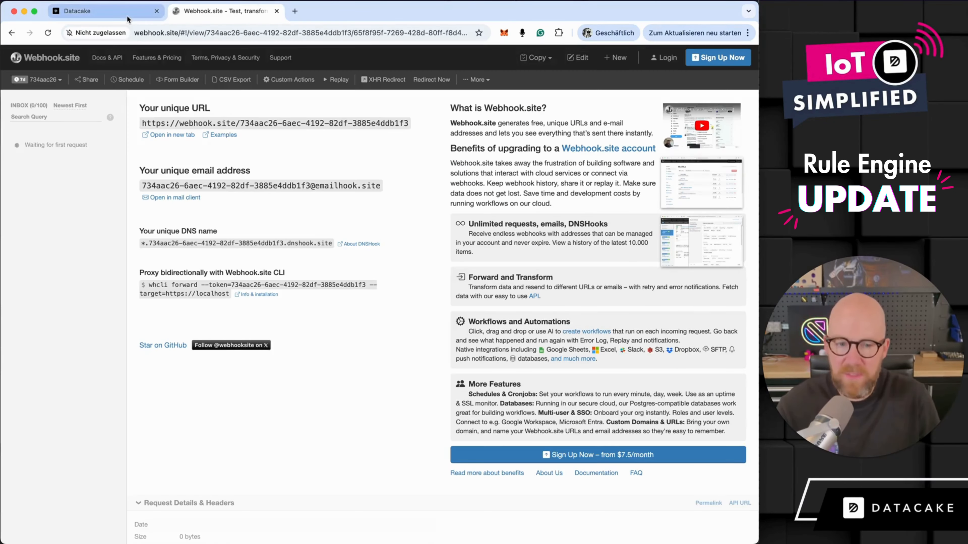
click(223, 134)
click(133, 19)
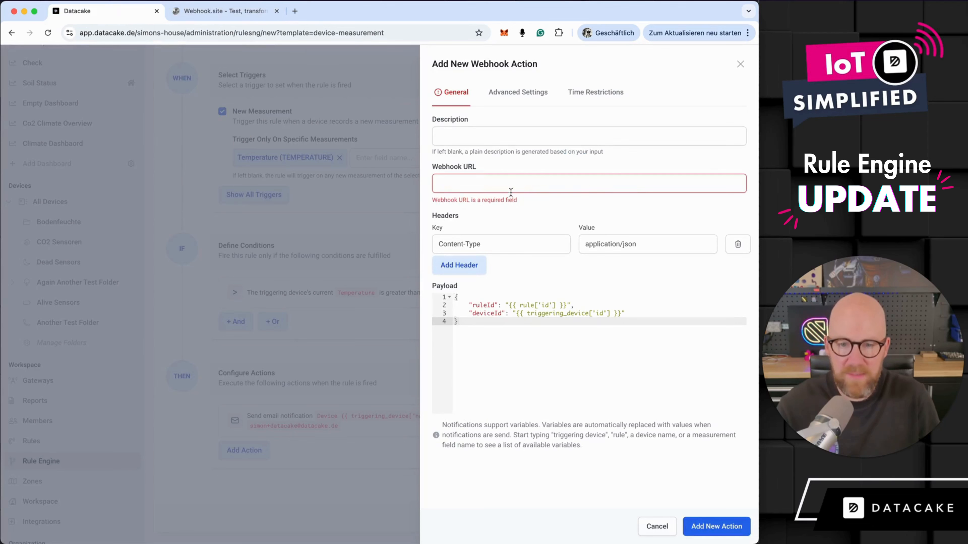
key(super+v)
click(705, 526)
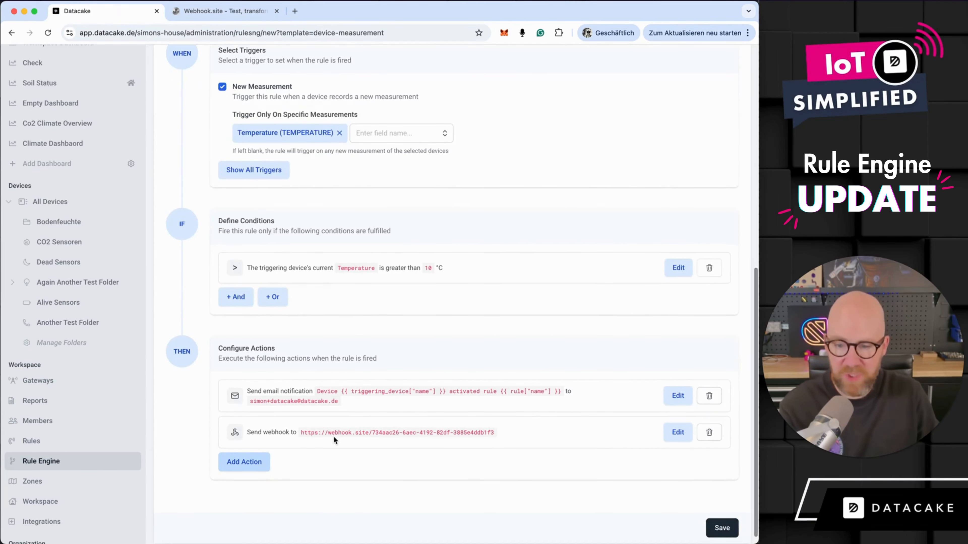
- Name the new rule "Temperature Rule" and save it
scroll(334, 431, up, 5)
scroll(331, 259, down, 2)
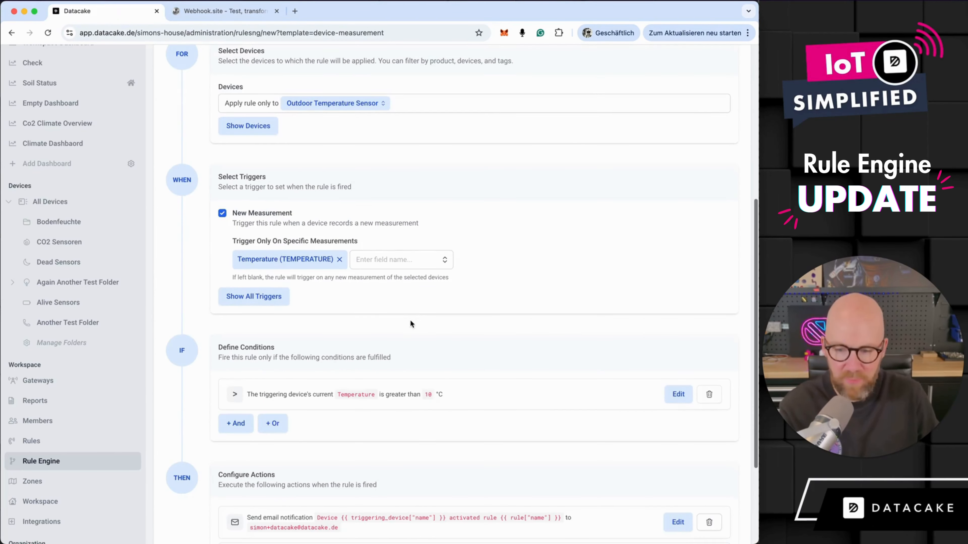
scroll(252, 410, down, 3)
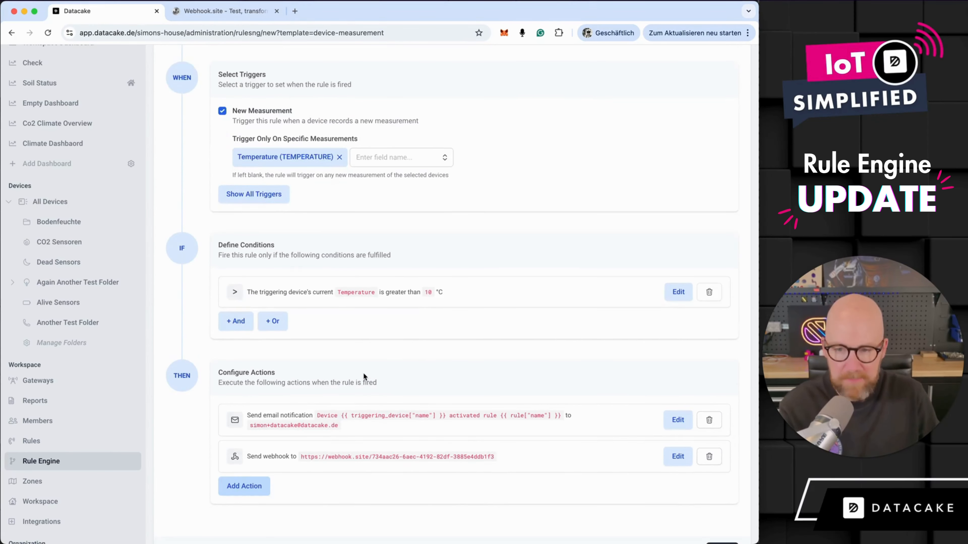
scroll(642, 474, down, 1)
click(723, 521)
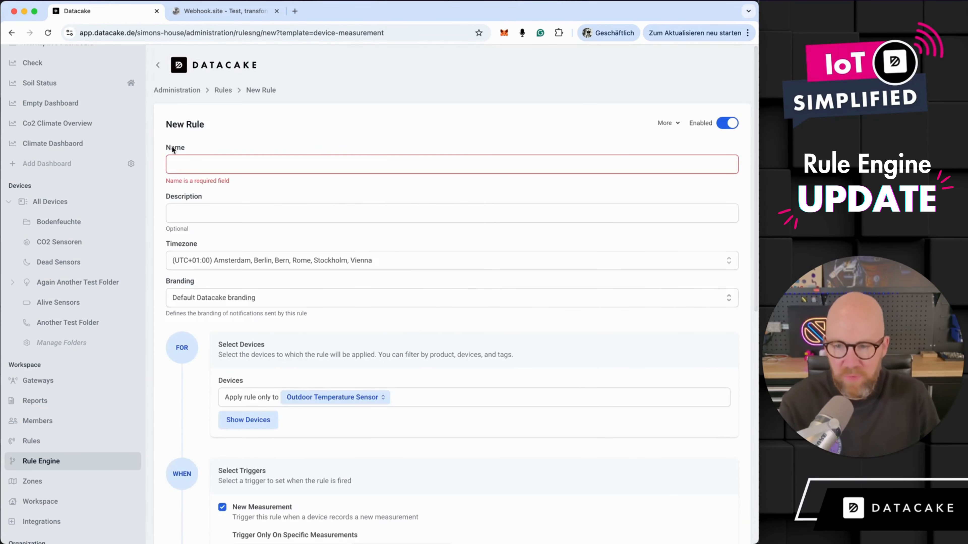
click(229, 165)
text(Tempea)
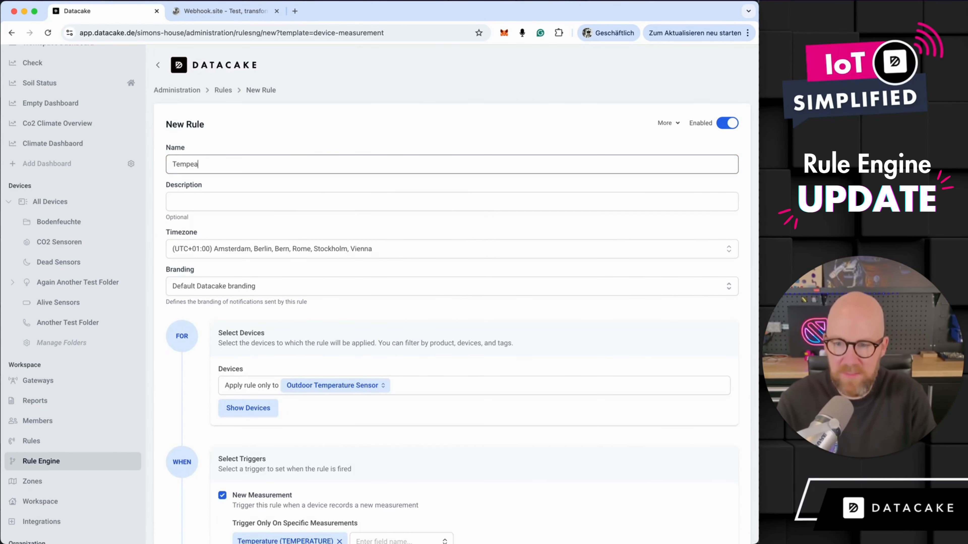
key(BackSpace)
text(rature Rule)
scroll(439, 244, down, 10)
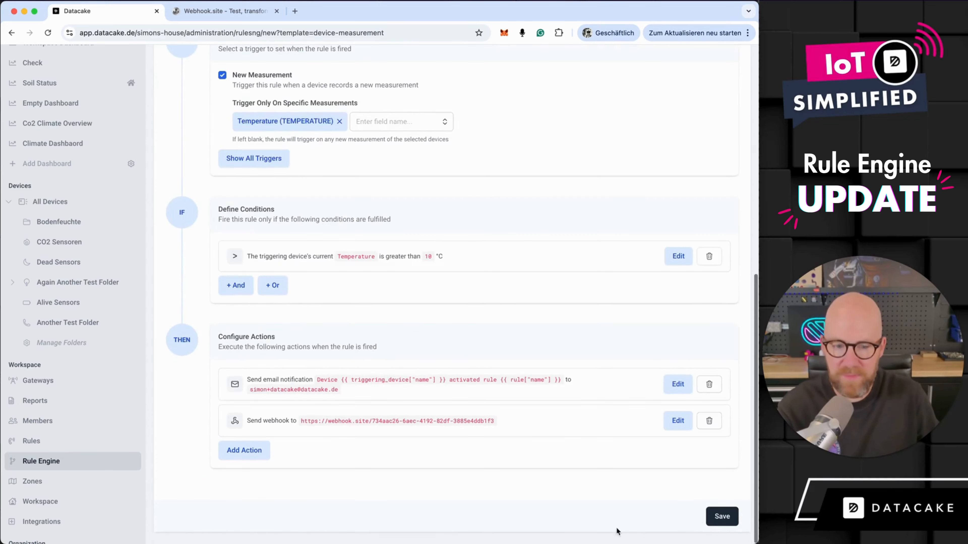
click(722, 517)
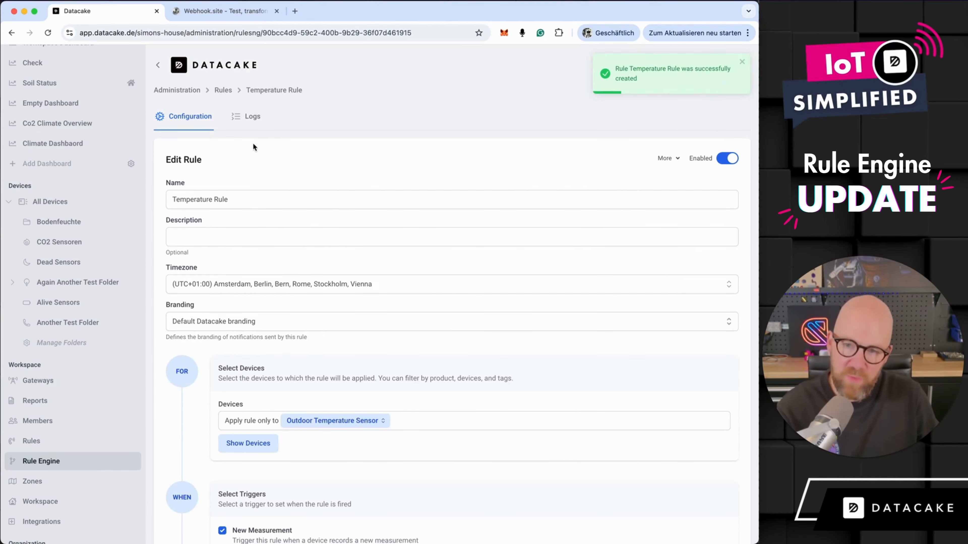
- Check the saved rule's log, and review its configuration again
click(251, 123)
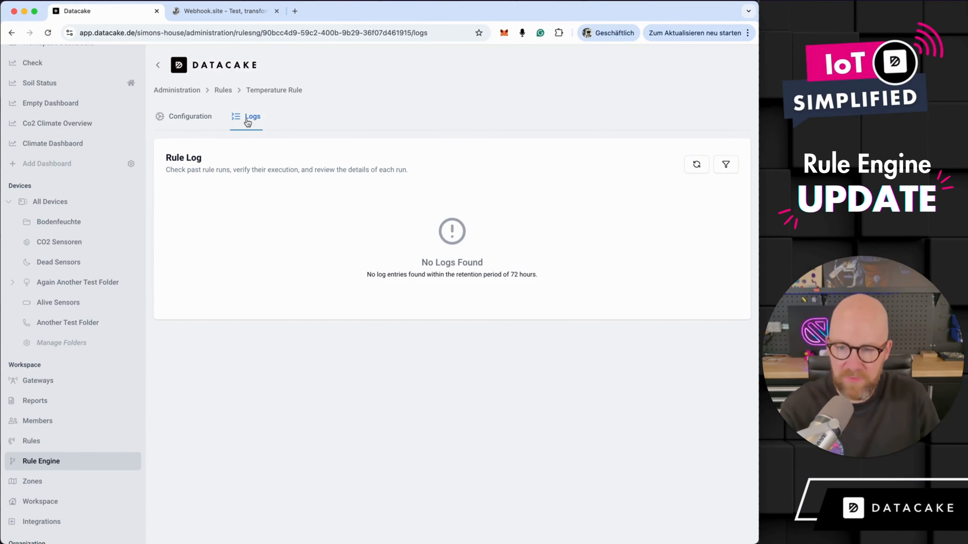
click(190, 118)
scroll(399, 272, down, 8)
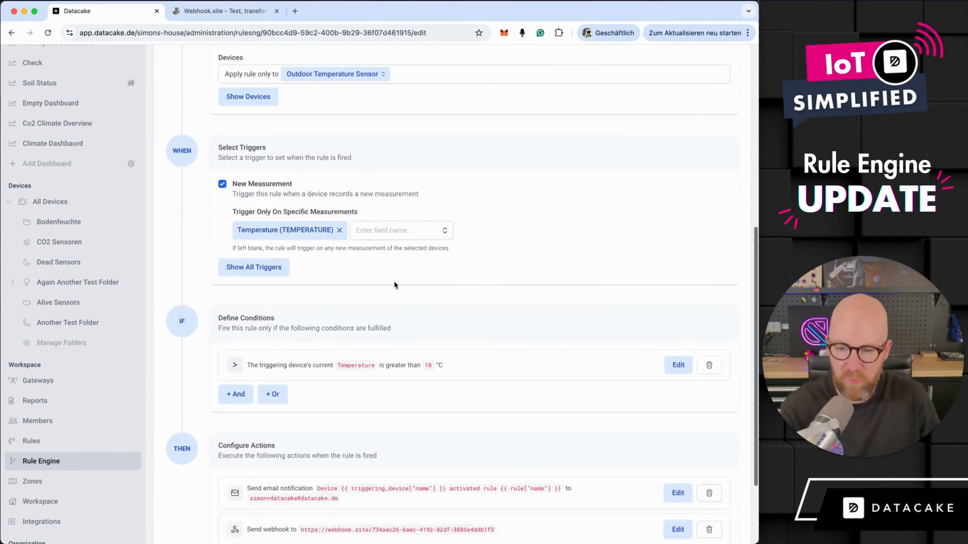
scroll(394, 285, down, 2)
scroll(367, 365, up, 9)
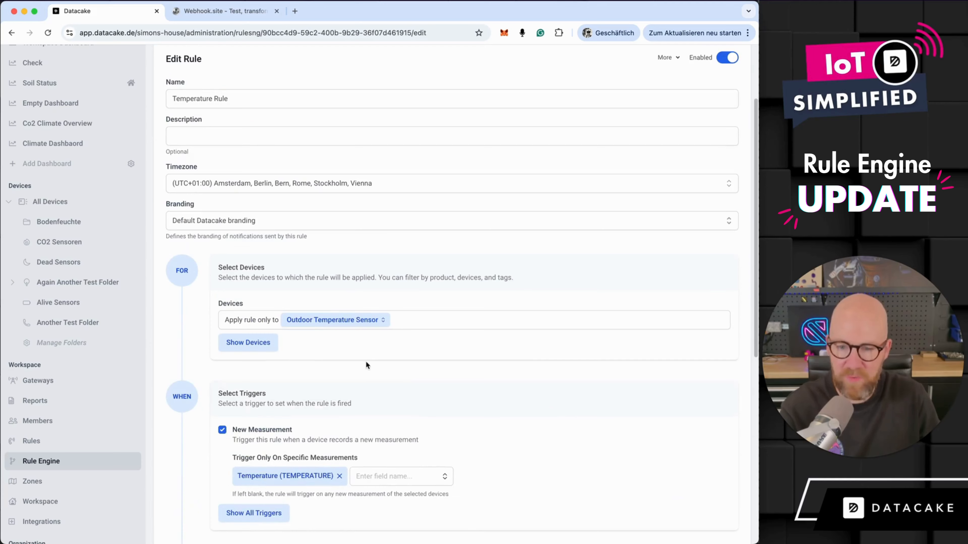
- Open the Outdoor Temperature Sensor from the list of all devices and check when its temperature was last updated
click(50, 201)
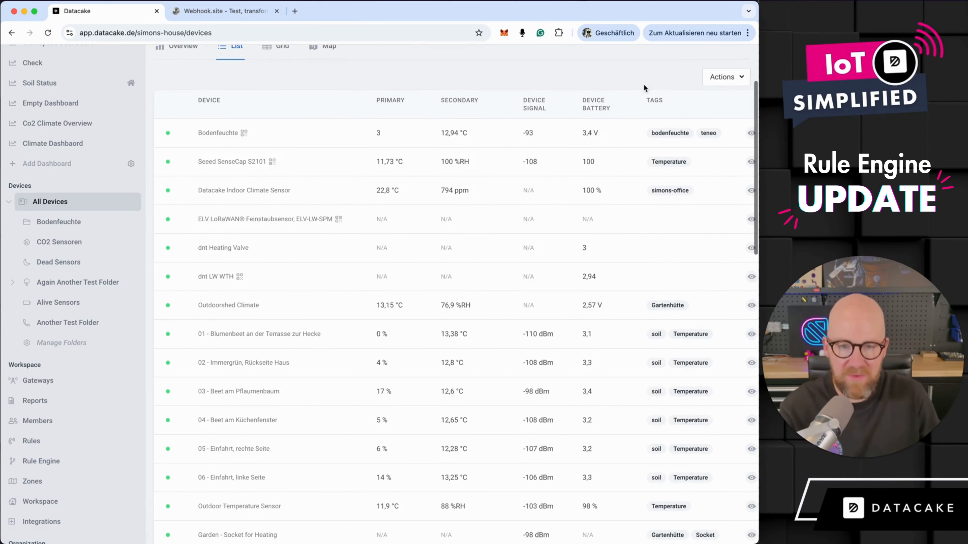
scroll(245, 307, down, 3)
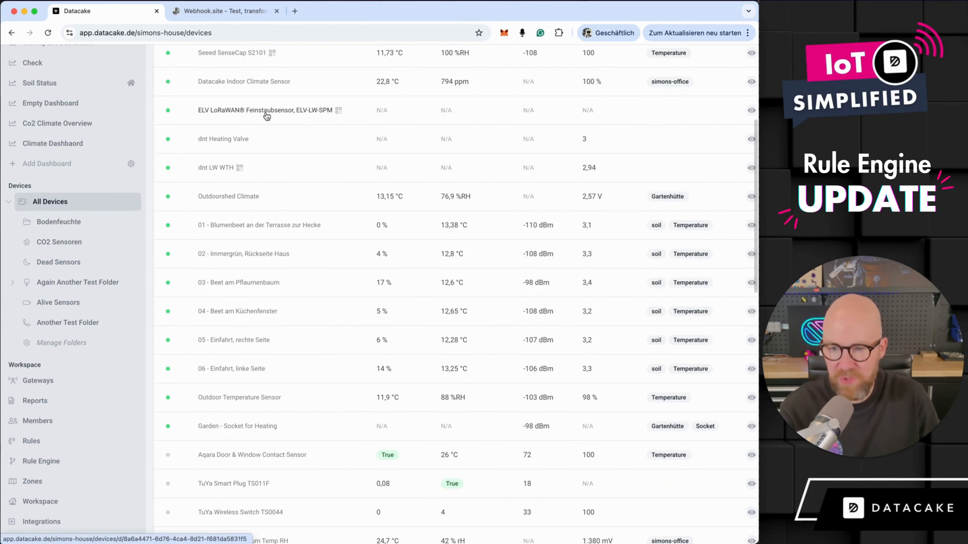
scroll(267, 116, down, 4)
click(244, 249)
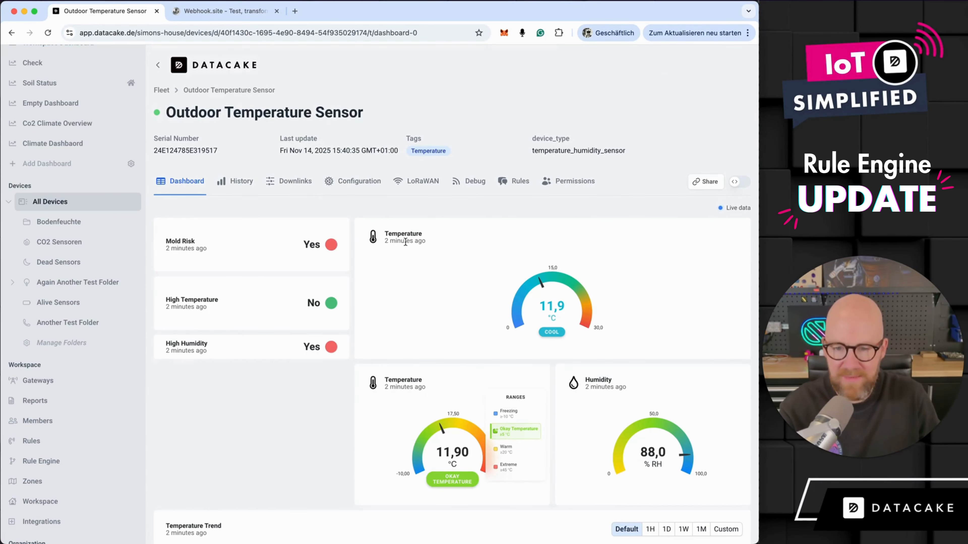
drag(385, 241, 447, 240)
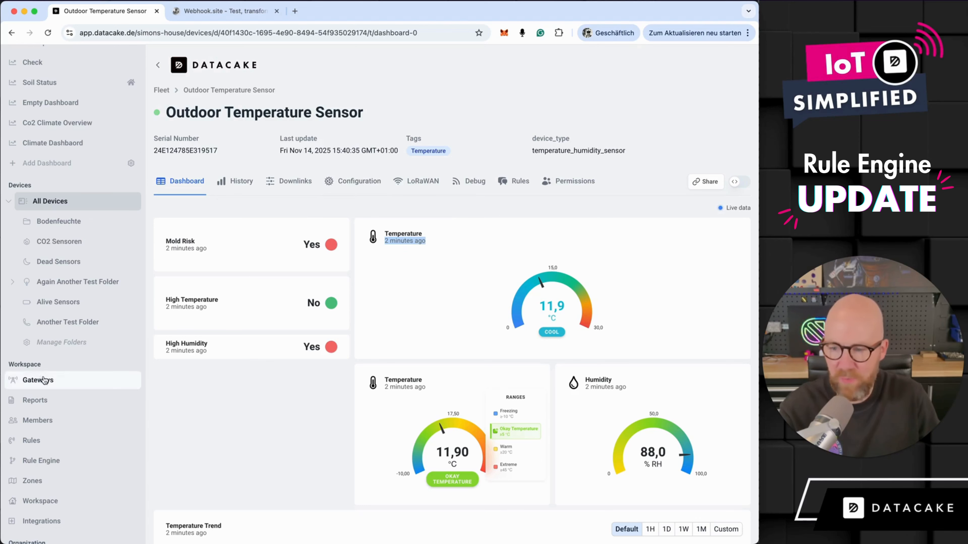
- In the sensor's field configuration, manually set the Temperature field's value to 11,9 °C
click(291, 182)
click(361, 182)
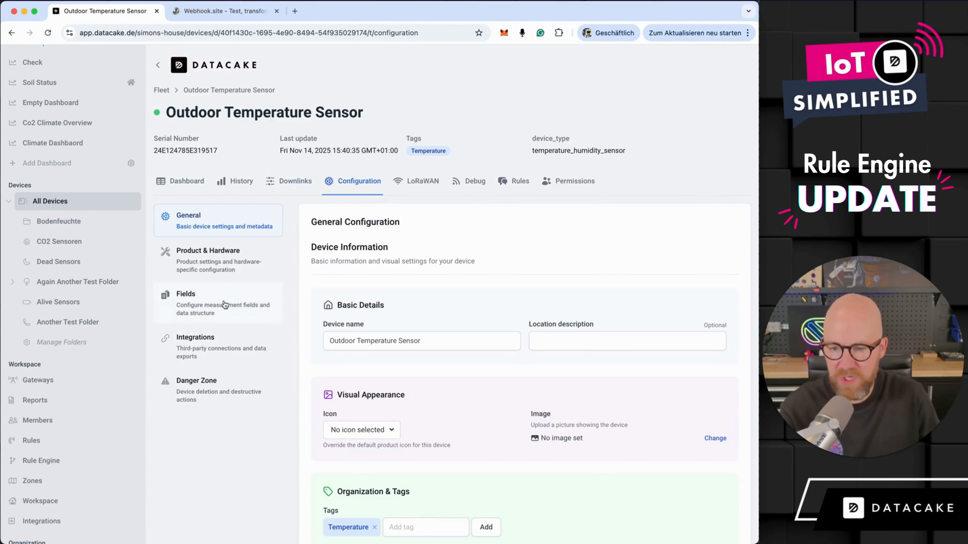
click(231, 295)
scroll(513, 275, down, 4)
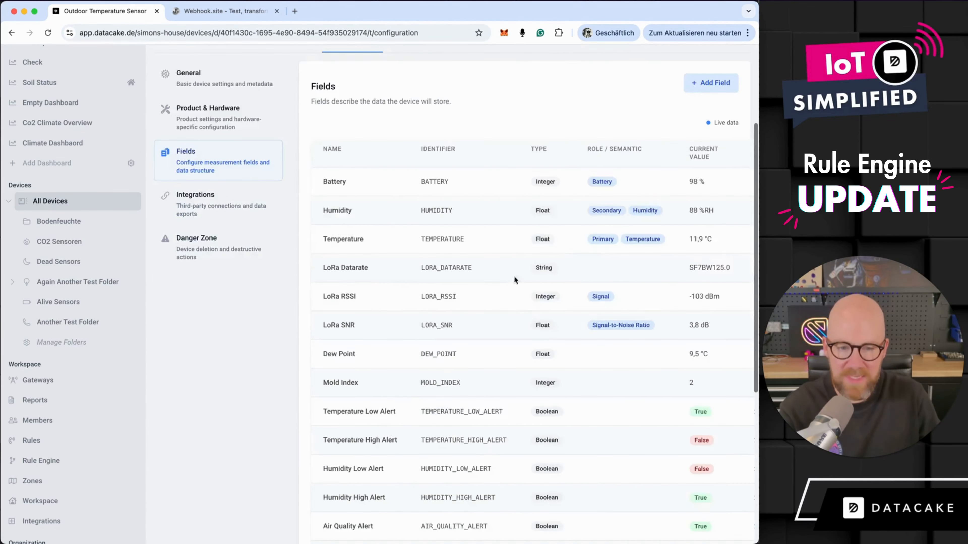
click(720, 239)
click(635, 295)
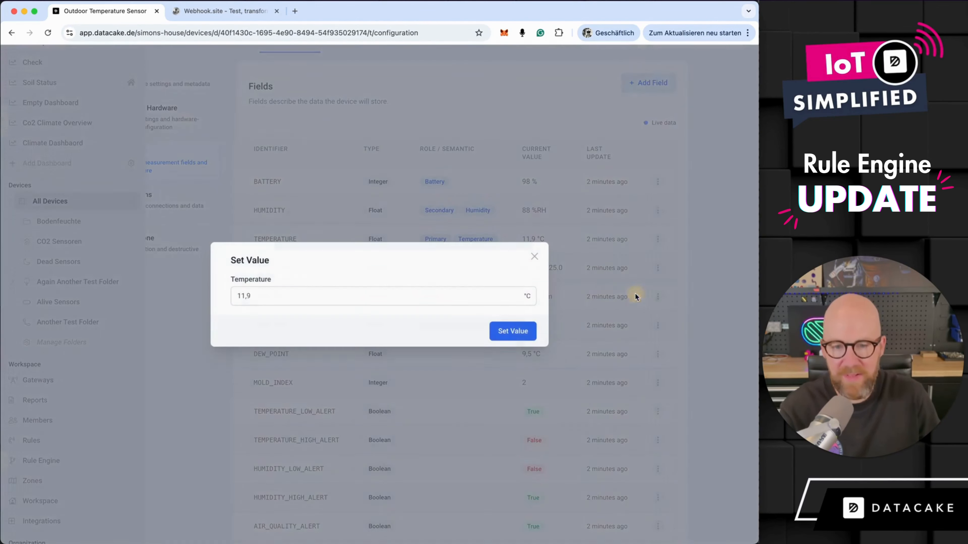
click(514, 331)
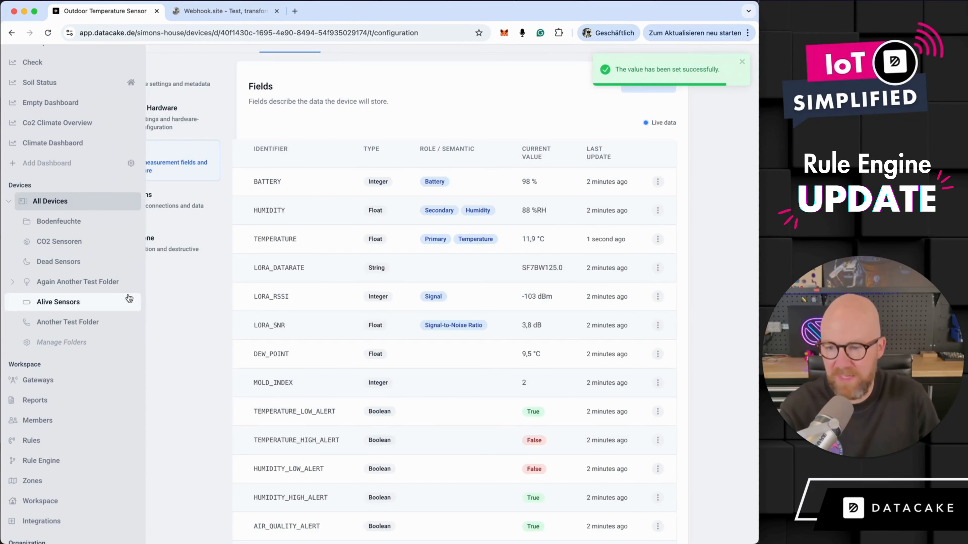
- Switch to Webhook.site and inspect the request sent by the rule's webhook action
click(66, 437)
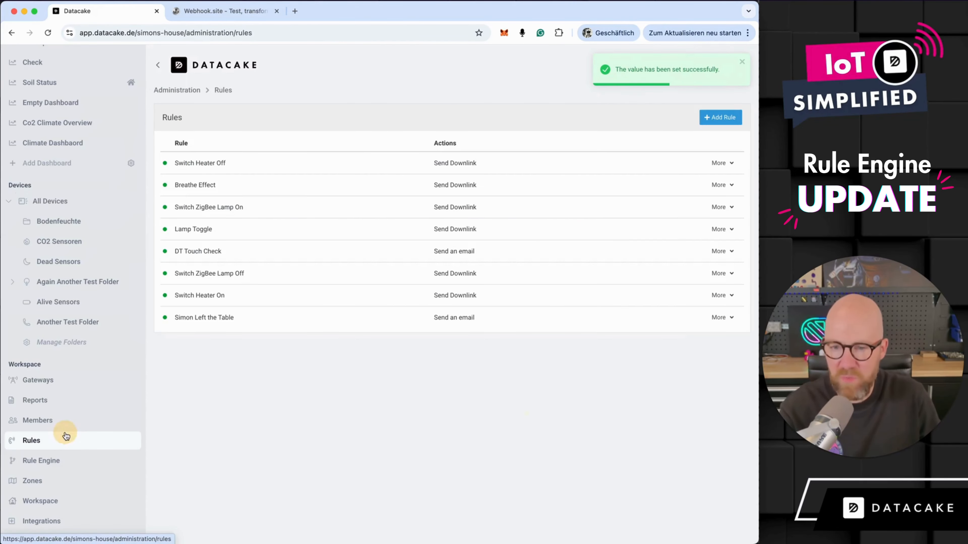
click(225, 12)
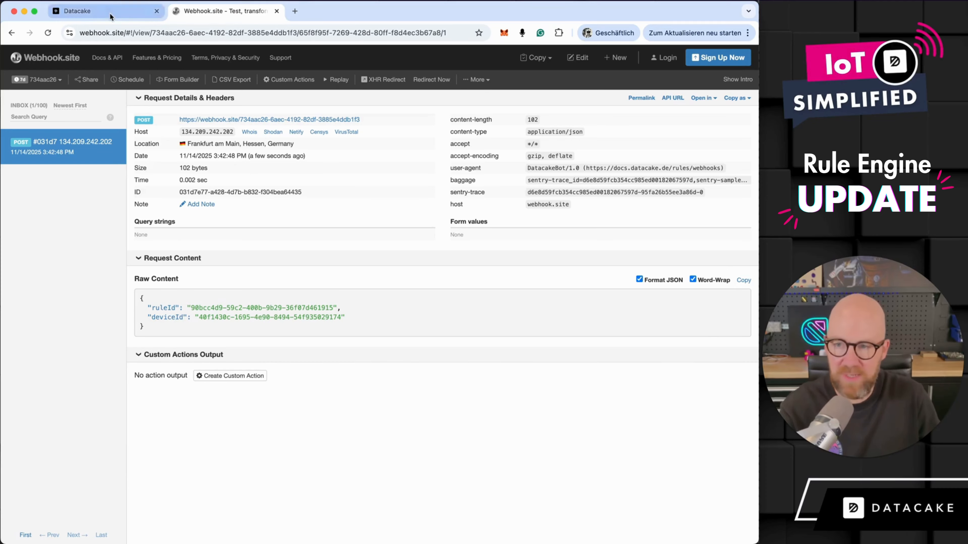
- Switch back to Datacake and expand the Outdoor Temperature Sensor run in the Temperature Rule's log
click(76, 10)
click(63, 461)
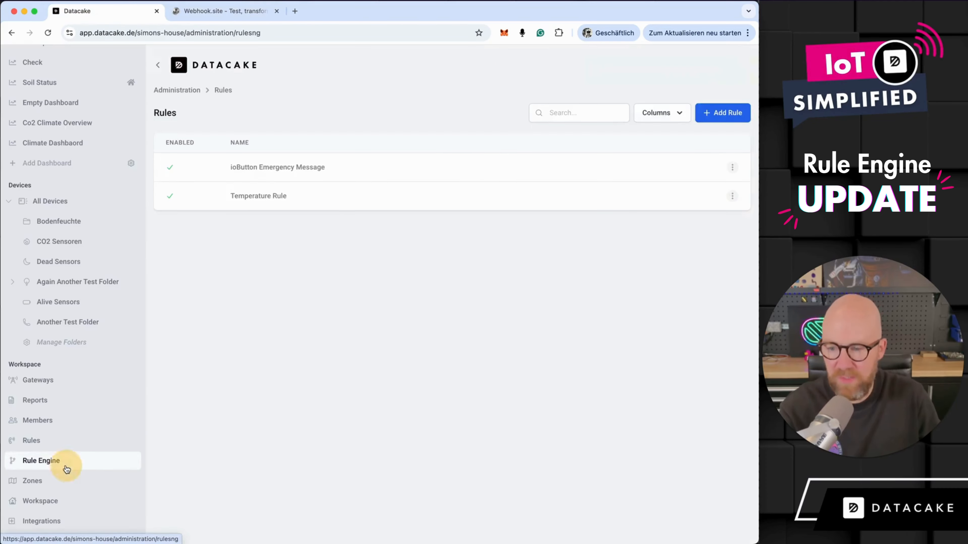
click(273, 196)
click(250, 118)
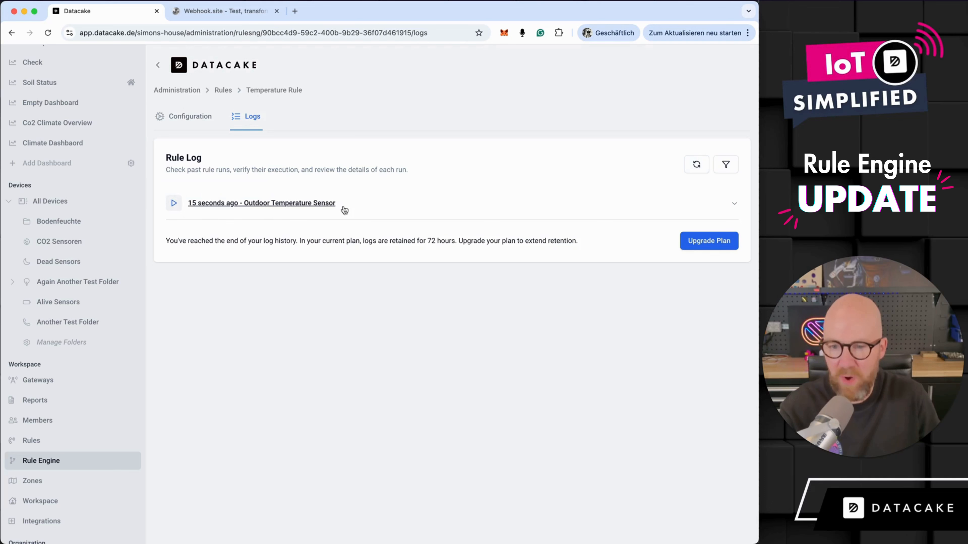
click(729, 205)
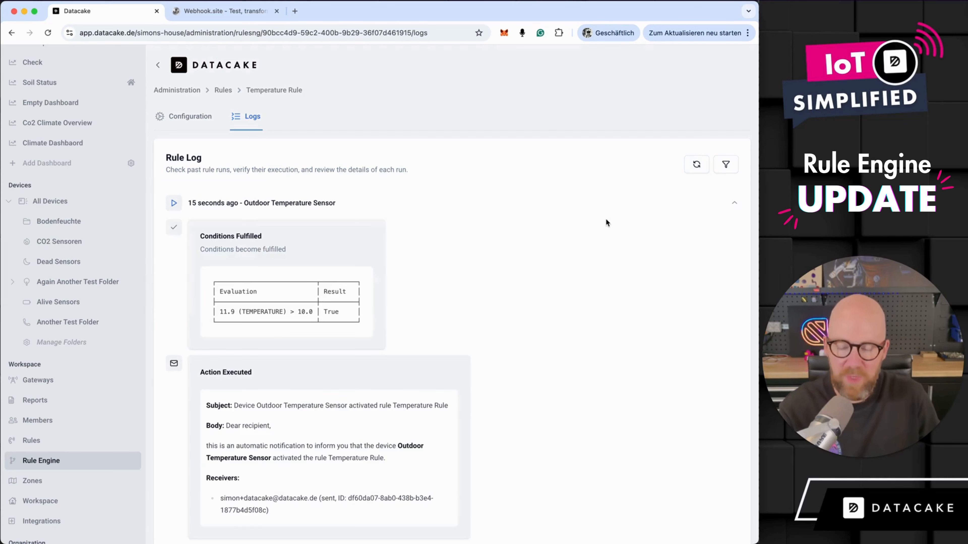
- In the expanded log entry, examine the temperature condition's evaluation and the executed e-mail action's subject, body and receivers
scroll(583, 255, down, 3)
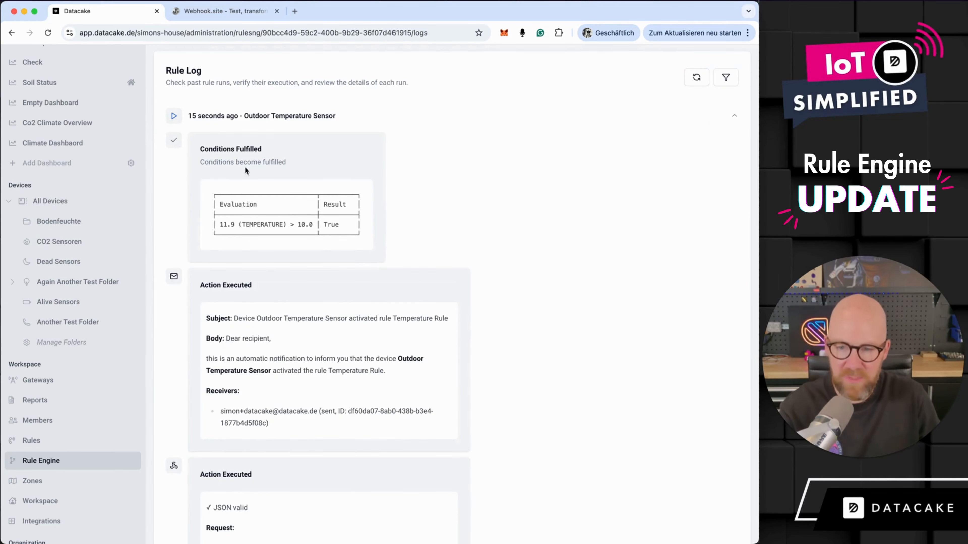
drag(221, 228, 242, 224)
double_click(293, 224)
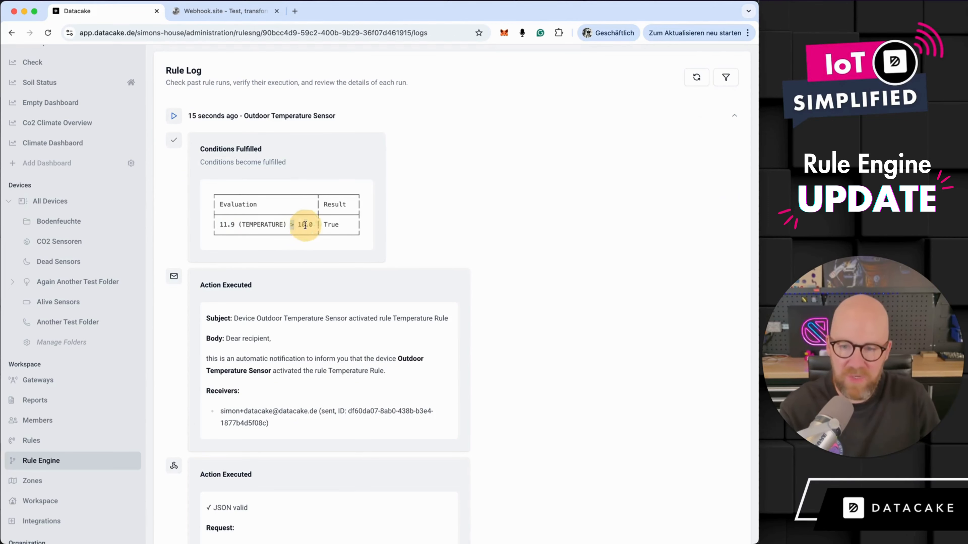
scroll(305, 213, down, 3)
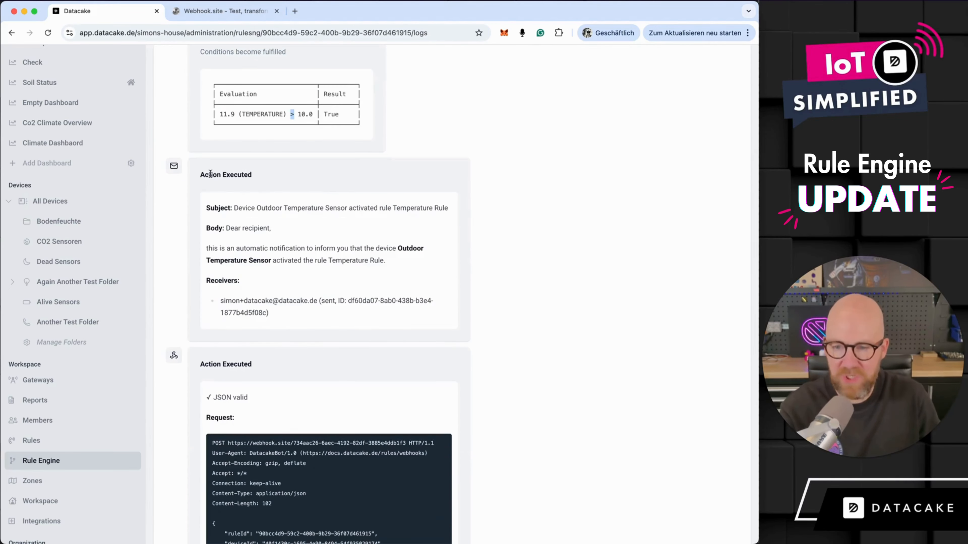
drag(199, 174, 414, 319)
- Examine the executed webhook action's request and response, and look over the whole log entry once more
scroll(415, 320, down, 6)
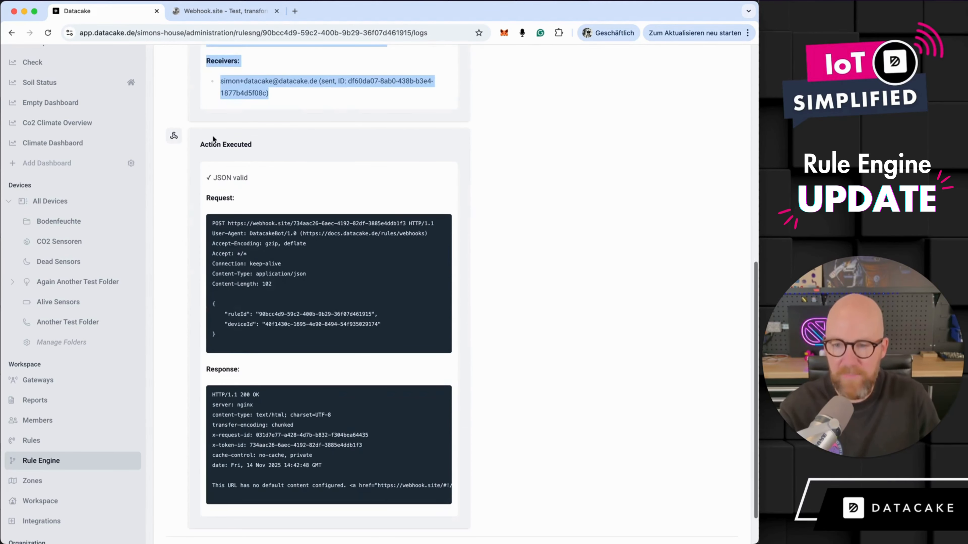
drag(200, 144, 276, 187)
scroll(259, 305, down, 2)
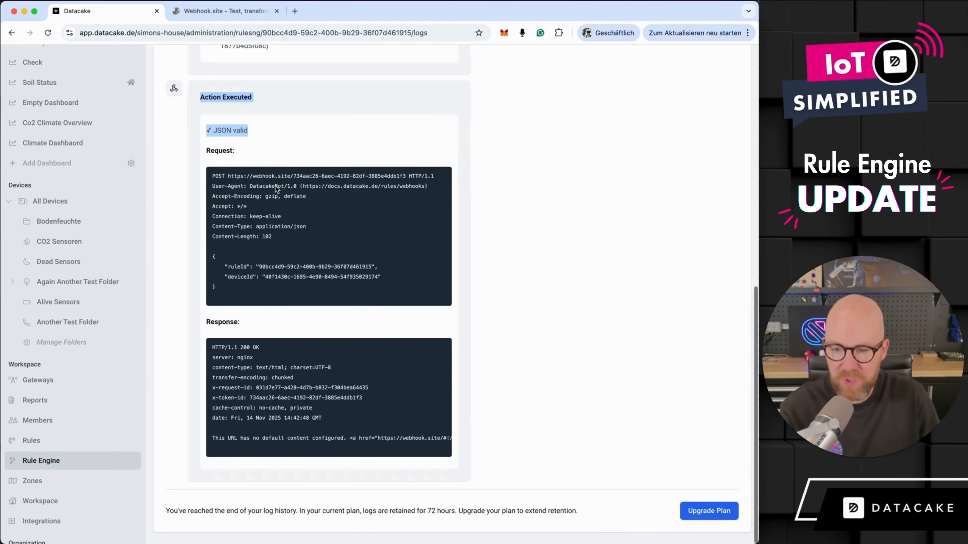
drag(251, 321, 210, 322)
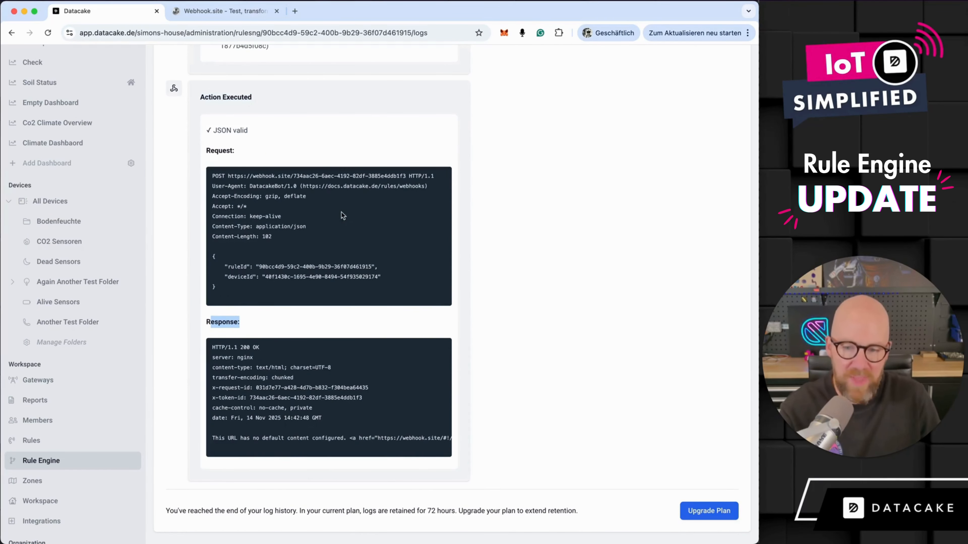
click(388, 267)
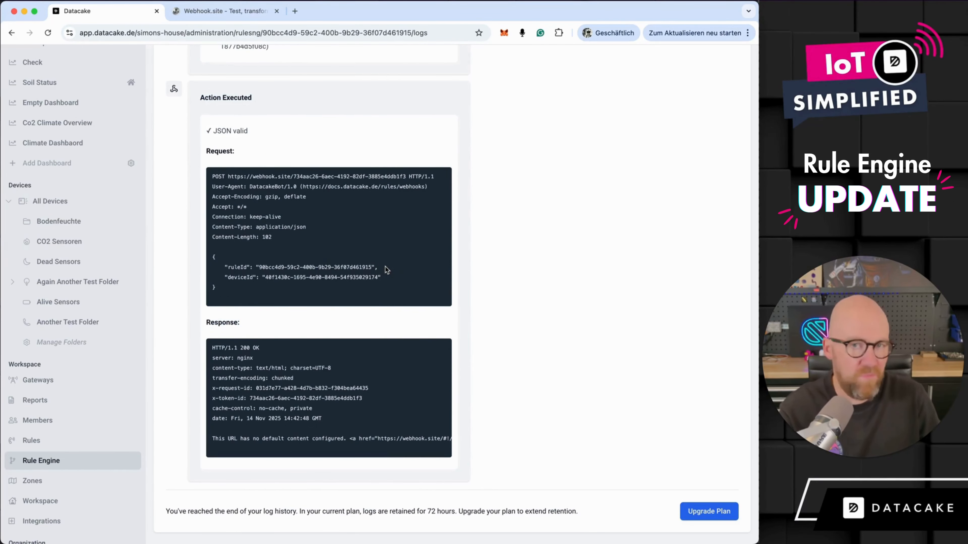
scroll(397, 270, up, 10)
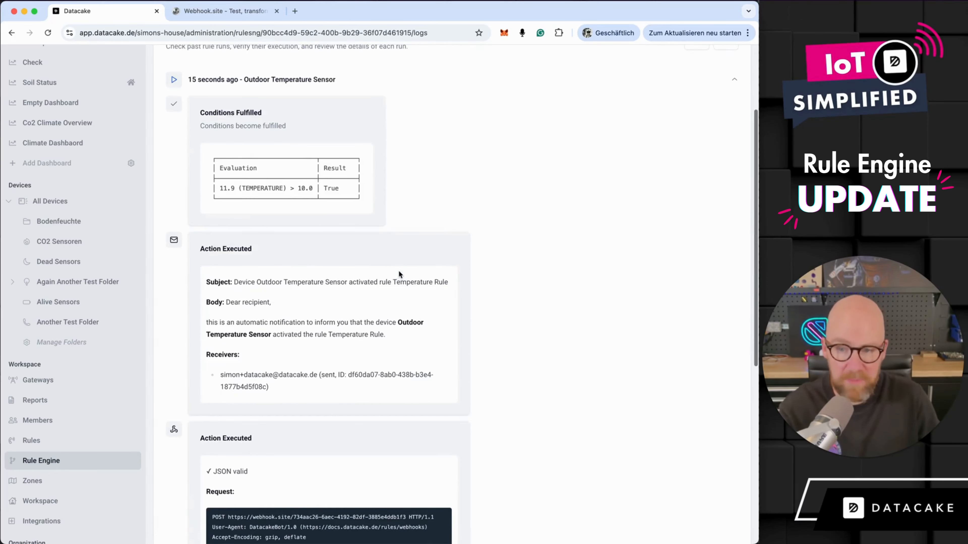
scroll(509, 260, up, 3)
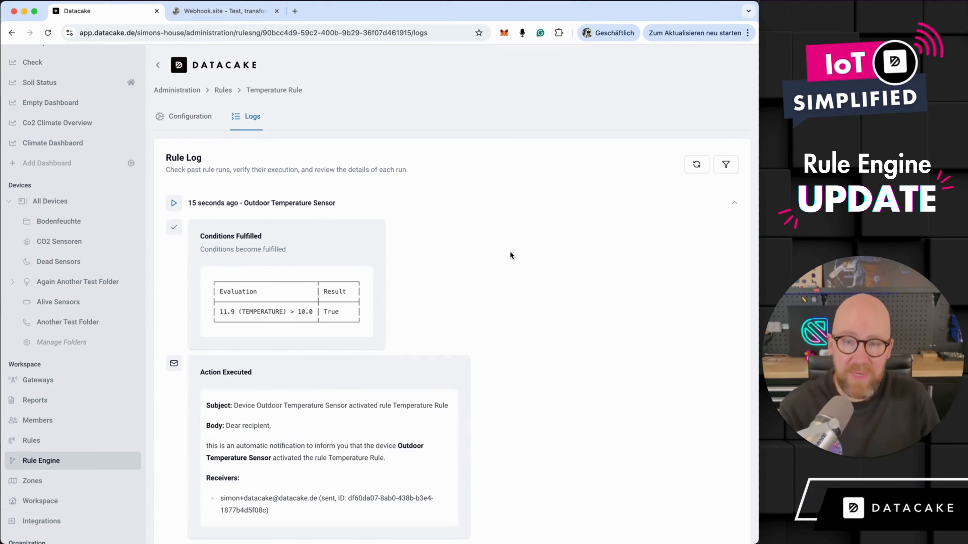
scroll(510, 251, down, 12)
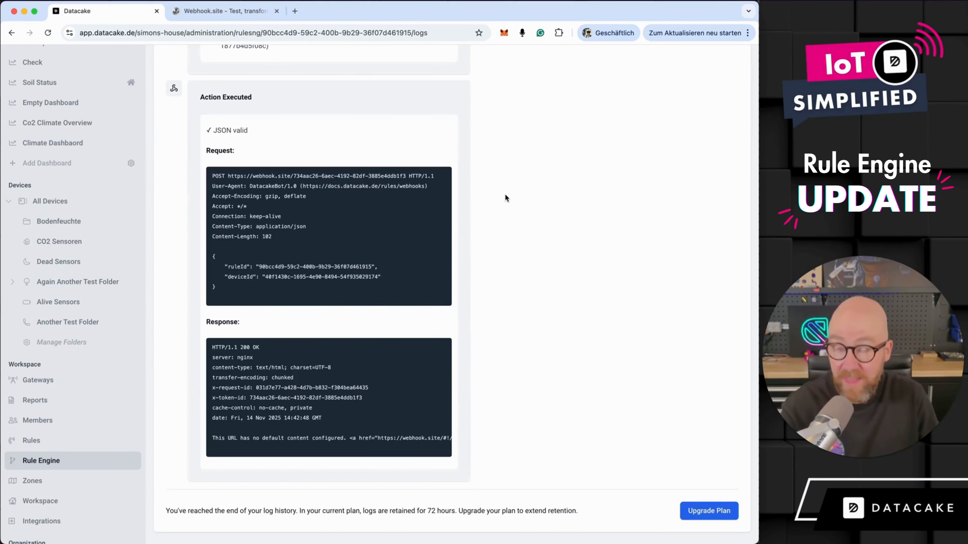